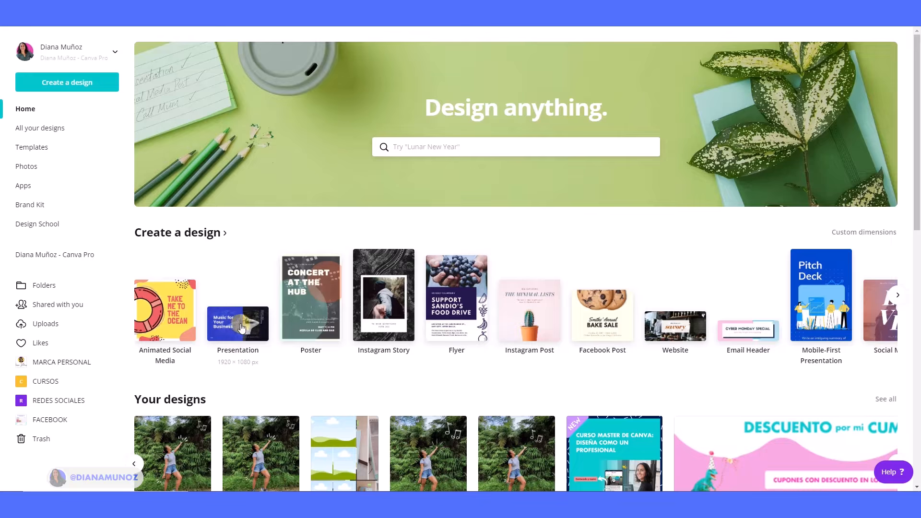
Create a new presentation design and browse the available presentation templates.
left_click(228, 324)
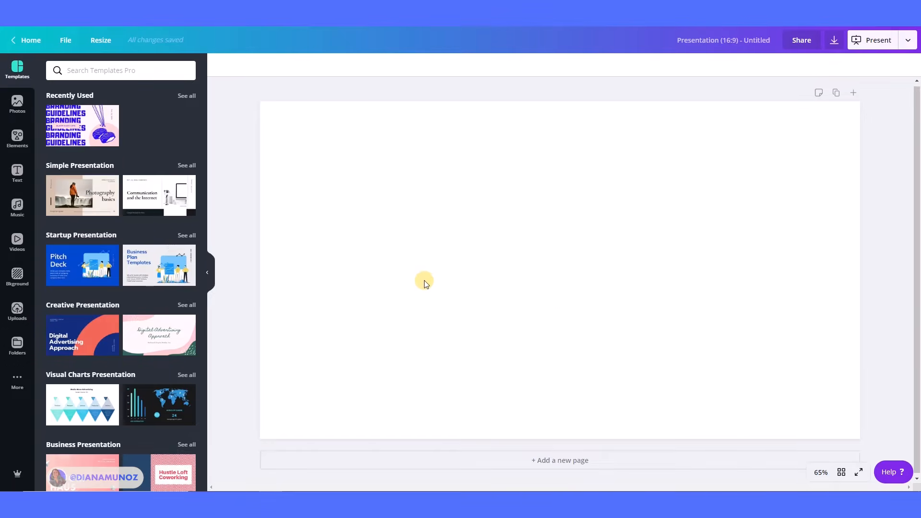
scroll(132, 257, "down", 2)
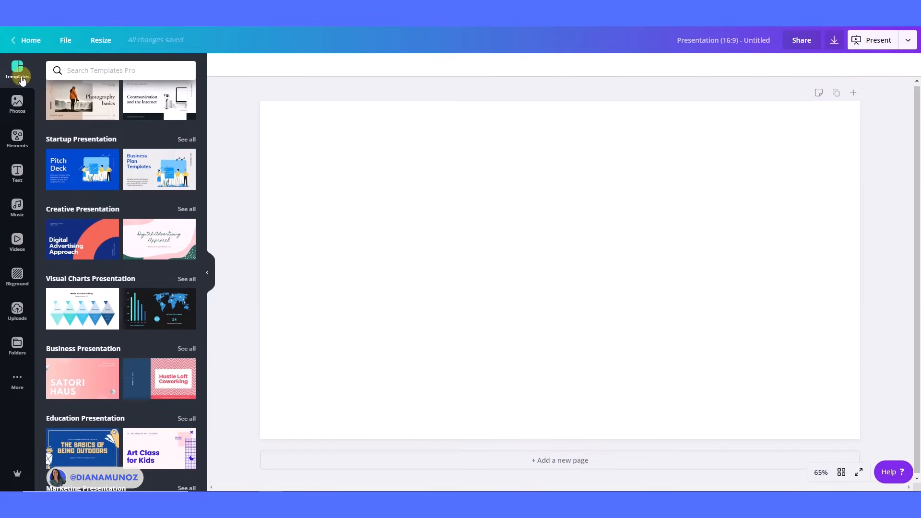
scroll(127, 299, "up", 1)
scroll(127, 298, "up", 2)
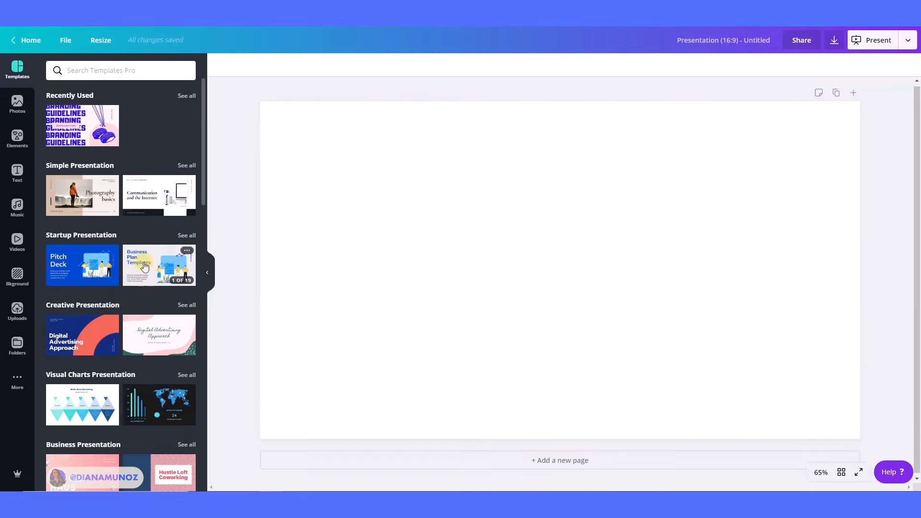
scroll(155, 318, "down", 8)
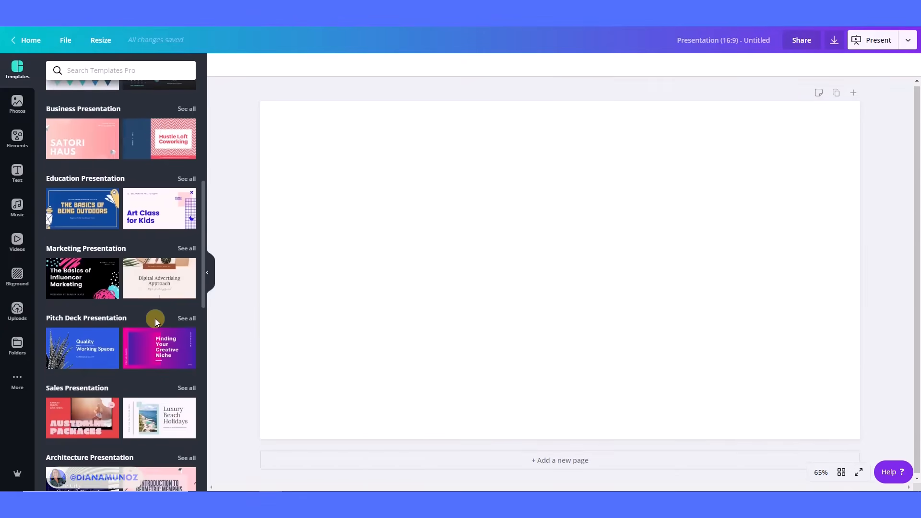
scroll(155, 319, "down", 6)
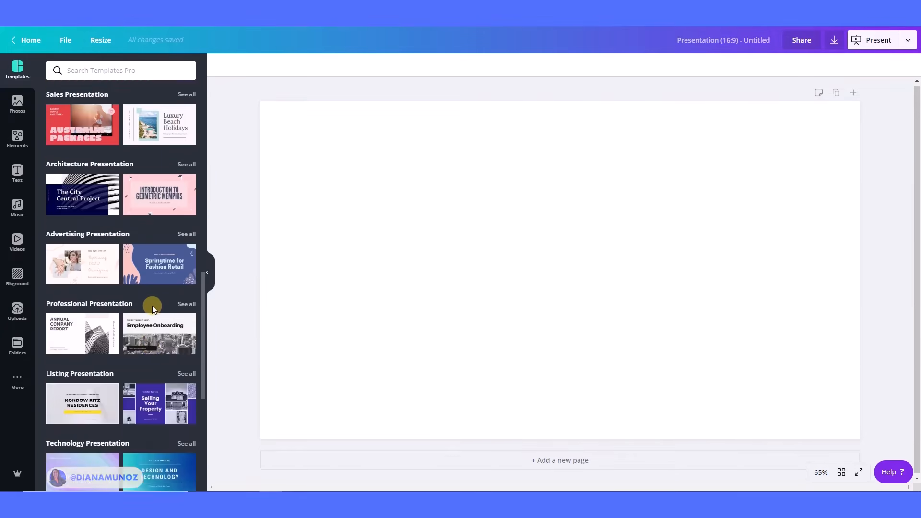
scroll(152, 308, "down", 7)
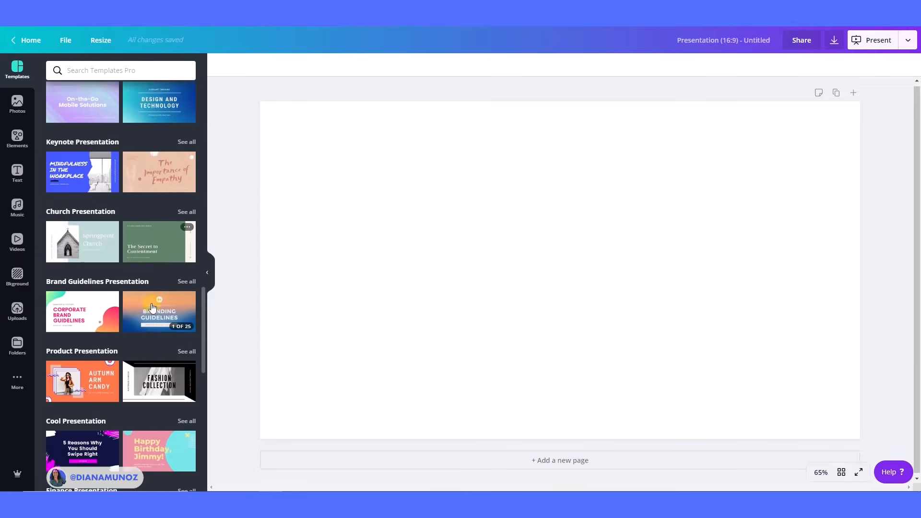
scroll(152, 308, "down", 11)
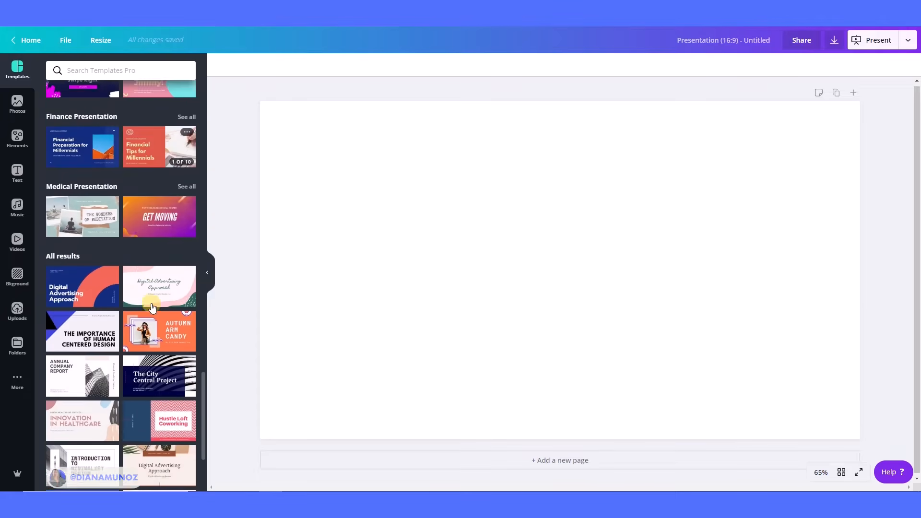
scroll(152, 307, "down", 6)
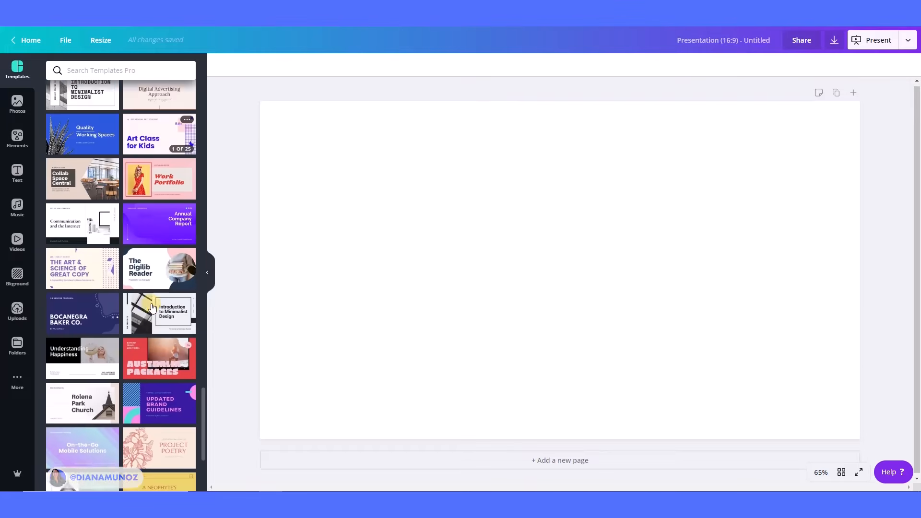
scroll(152, 307, "down", 15)
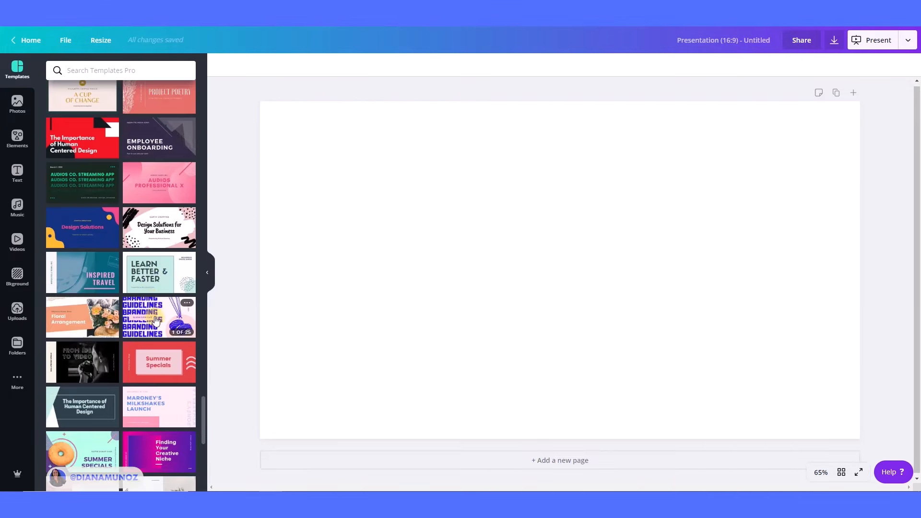
Open the Blue Pink Sushi Repetition Business Presentation template and apply its title slide to the page.
left_click(155, 319)
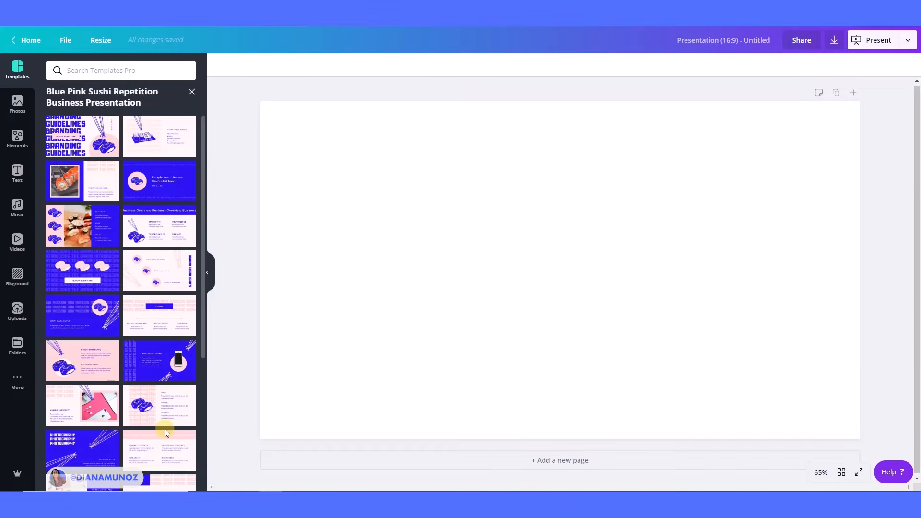
scroll(165, 429, "down", 5)
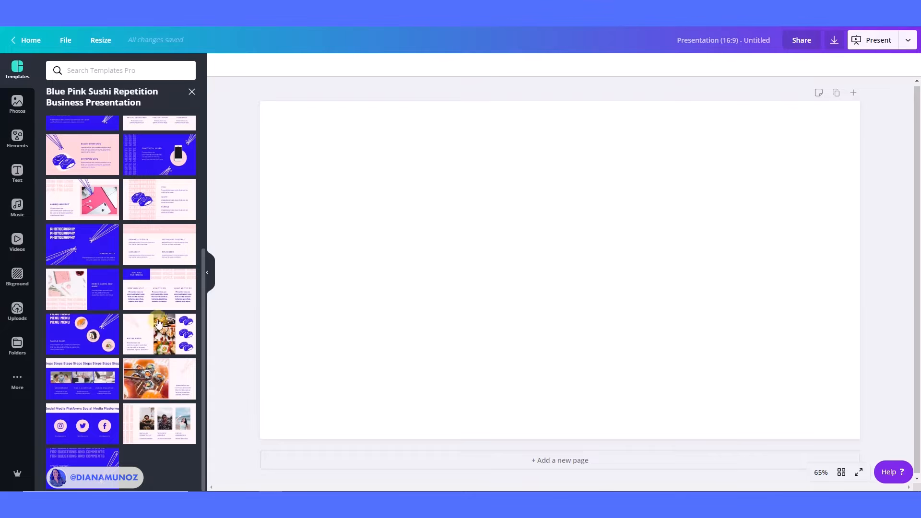
scroll(137, 208, "up", 5)
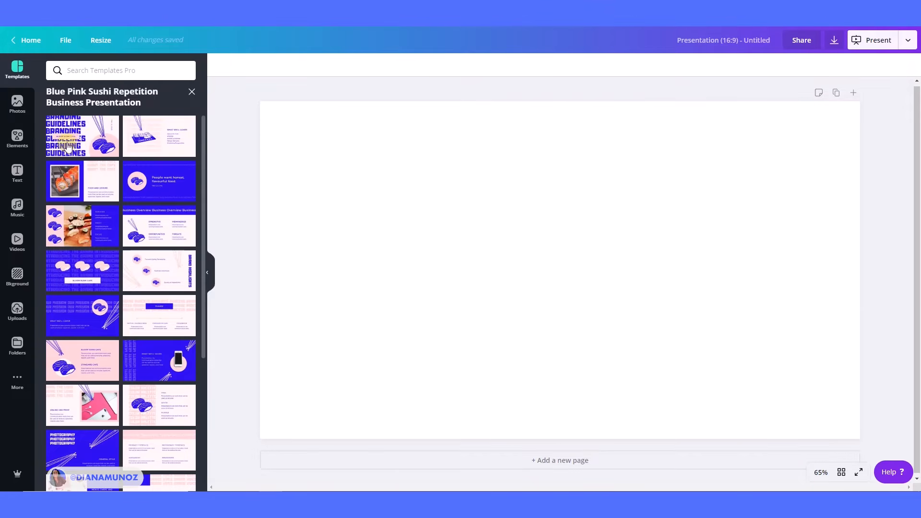
left_click(91, 139)
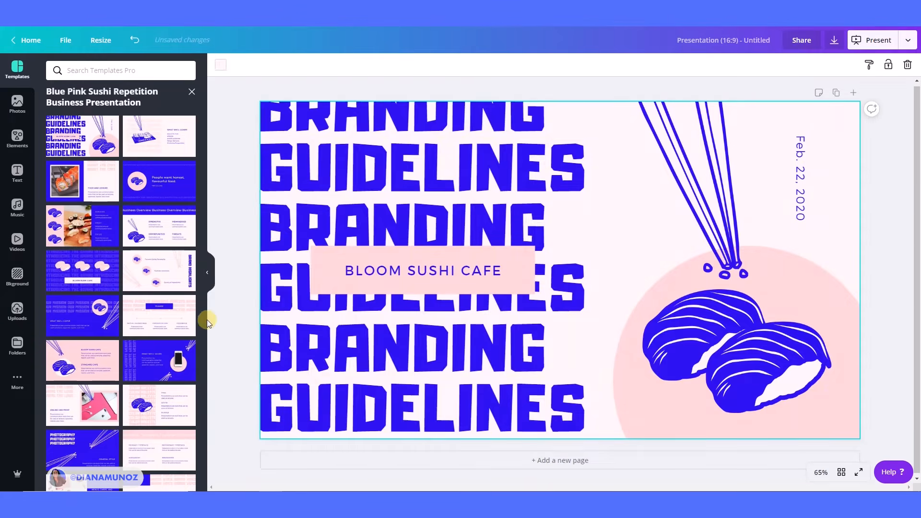
Delete the sushi illustration, the chopsticks and the BLOOM SUSHI CAFE label from the slide.
left_click(208, 272)
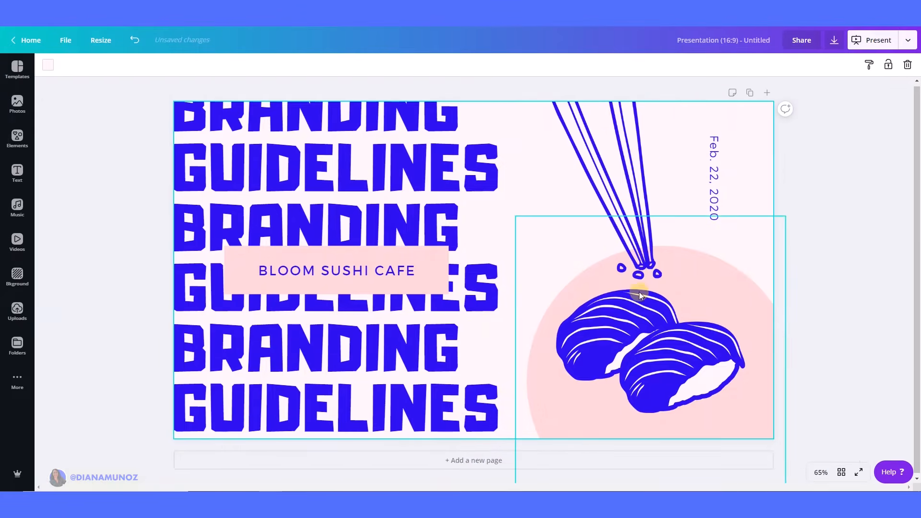
left_click(676, 357)
key("Delete")
left_click(624, 171)
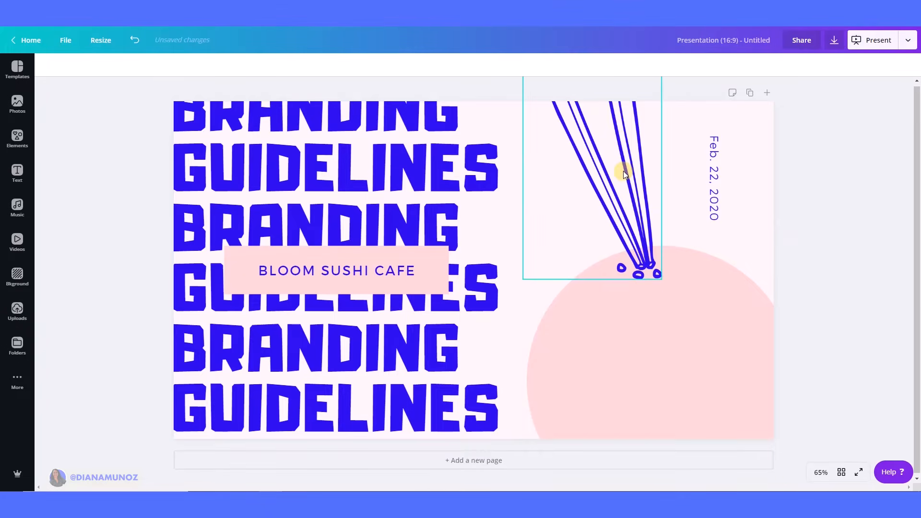
key("Delete")
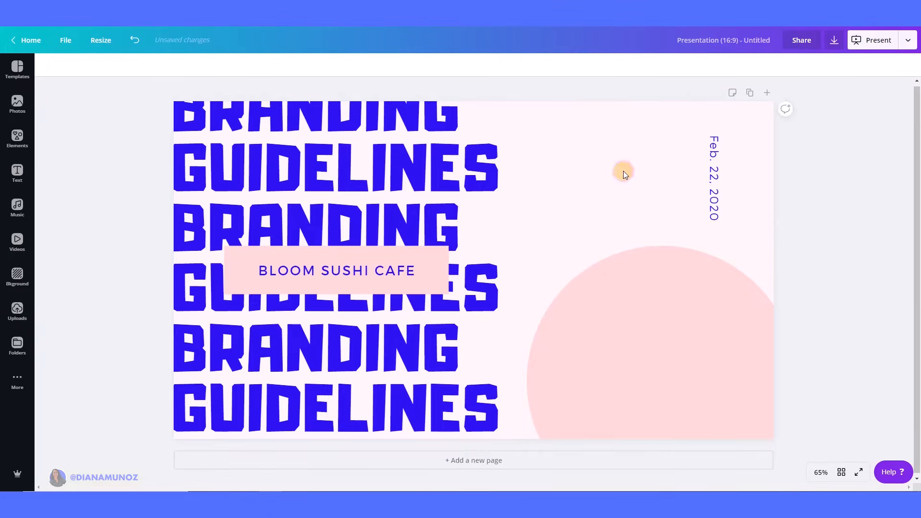
left_click(408, 272)
key("Delete")
key("Delete")
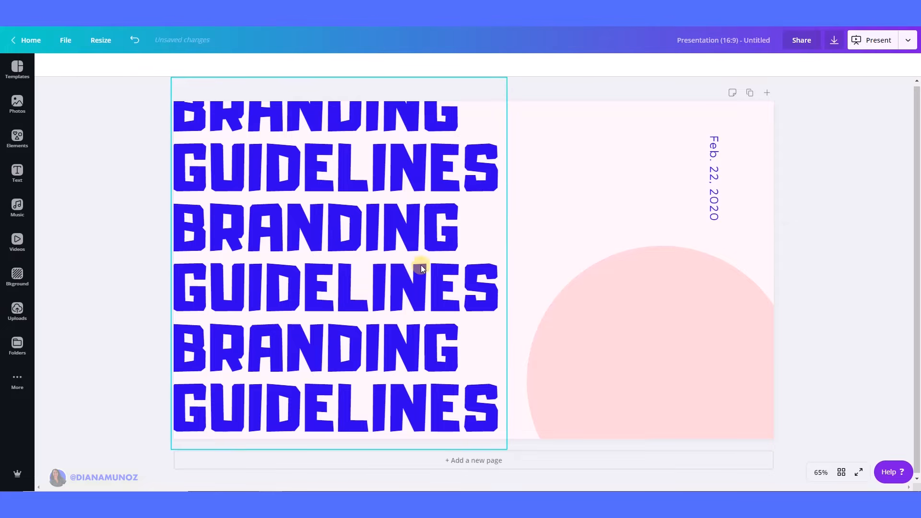
Replace the repeated BRANDING GUIDELINES text with MADE IN CANVA.
double_click(461, 293)
left_click(494, 403)
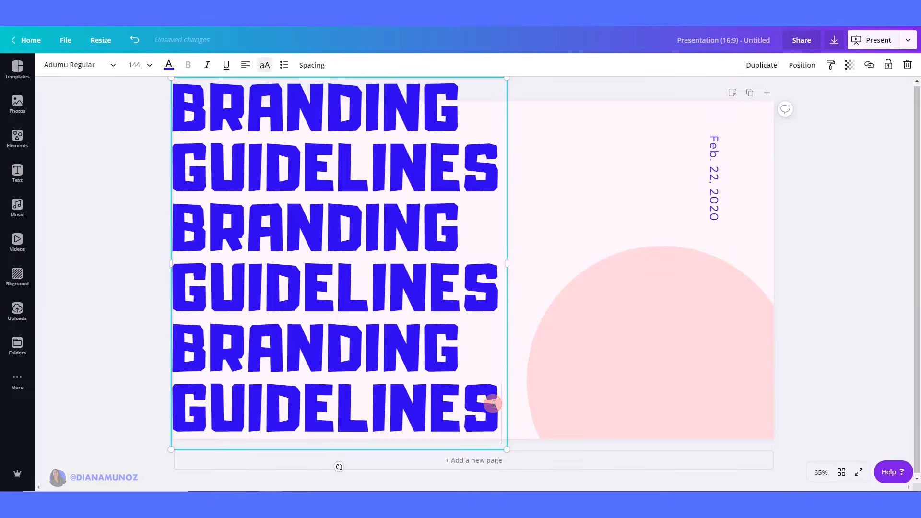
key("ctrl+a")
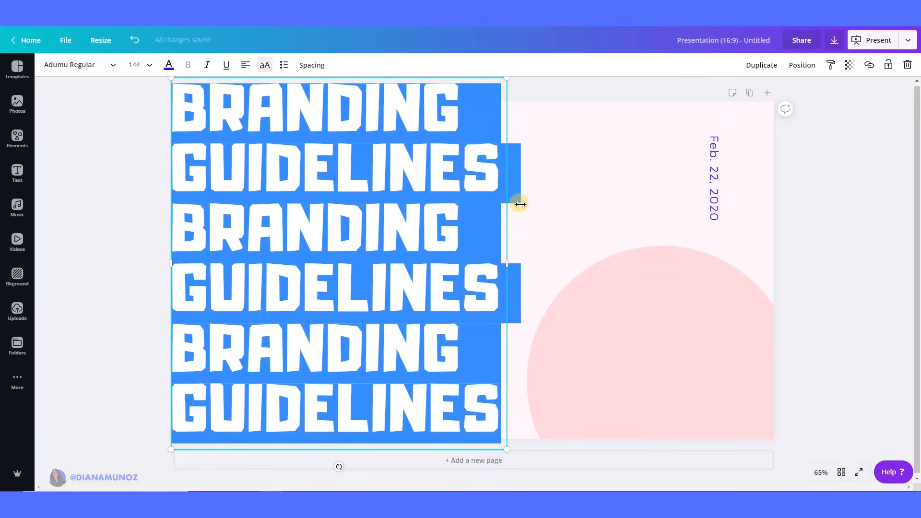
type("MADE")
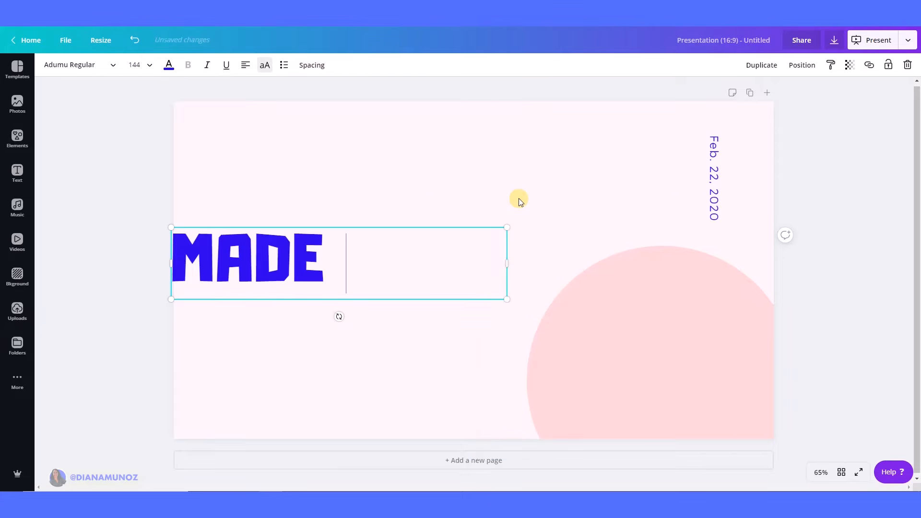
type(" IN ")
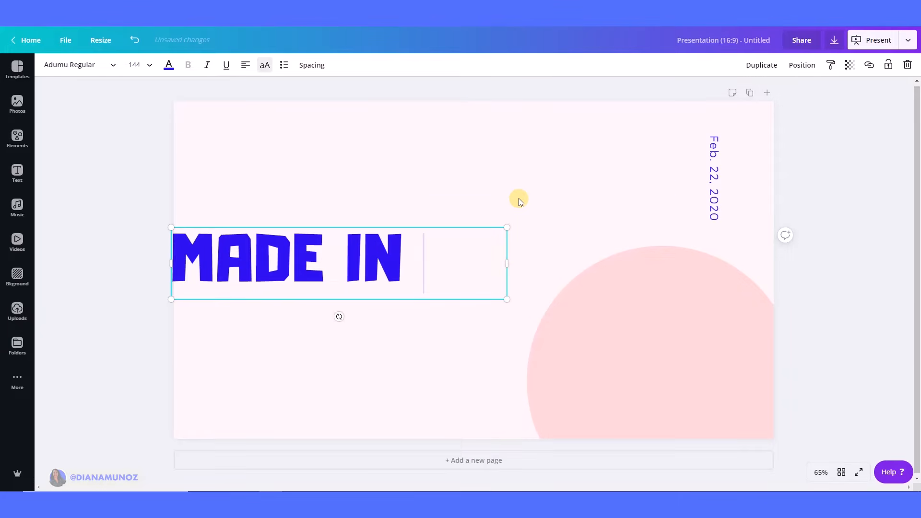
type("CANVA")
Set the MADE IN CANVA text's font size to 104.
key("ctrl+a")
key("ctrl+c")
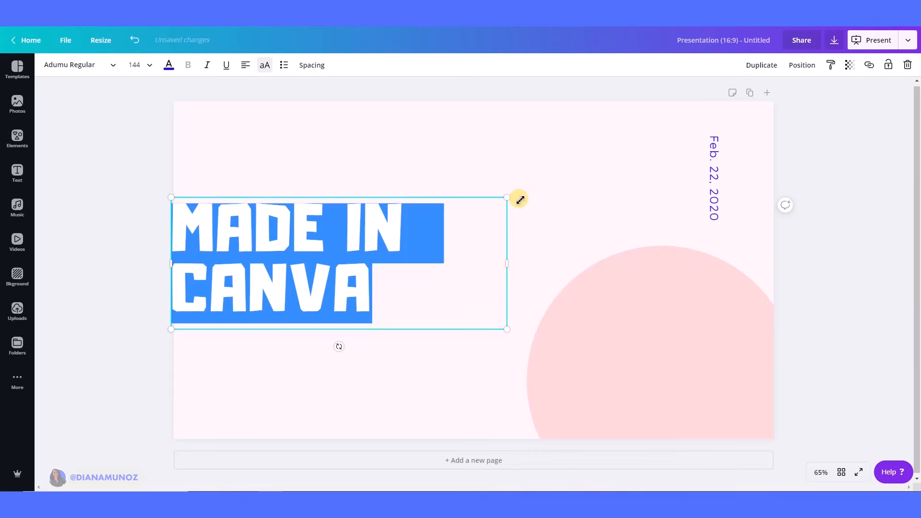
left_click(133, 65)
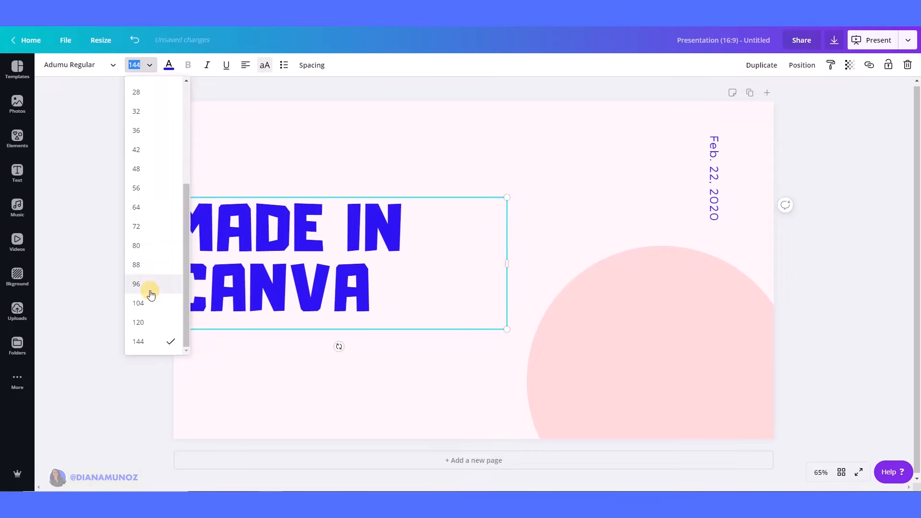
left_click(144, 303)
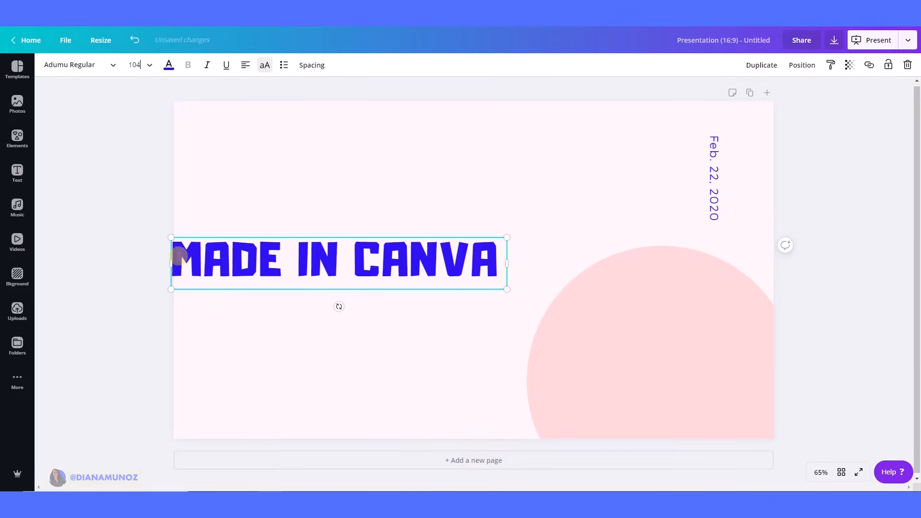
Repeat the MADE IN CANVA line on new lines until the text fills the slide's height.
left_click(504, 259)
key("Return")
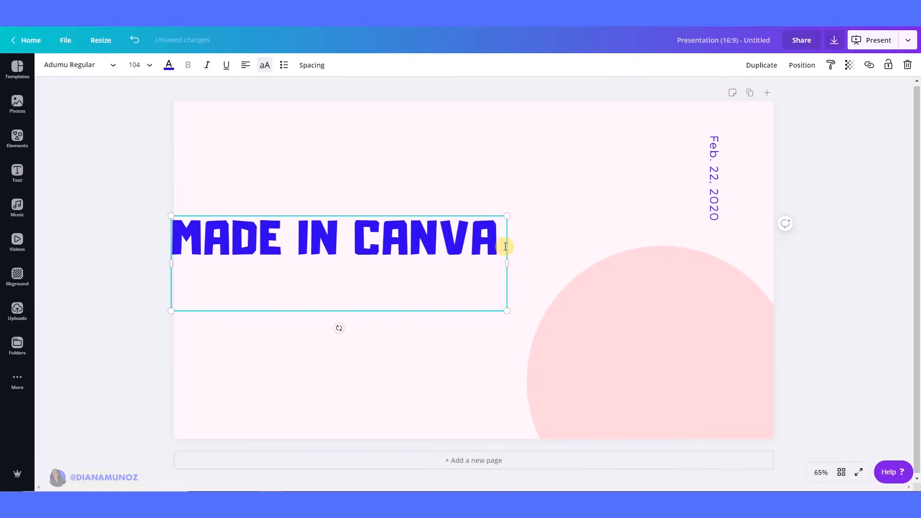
key("ctrl+a")
key("ctrl+v")
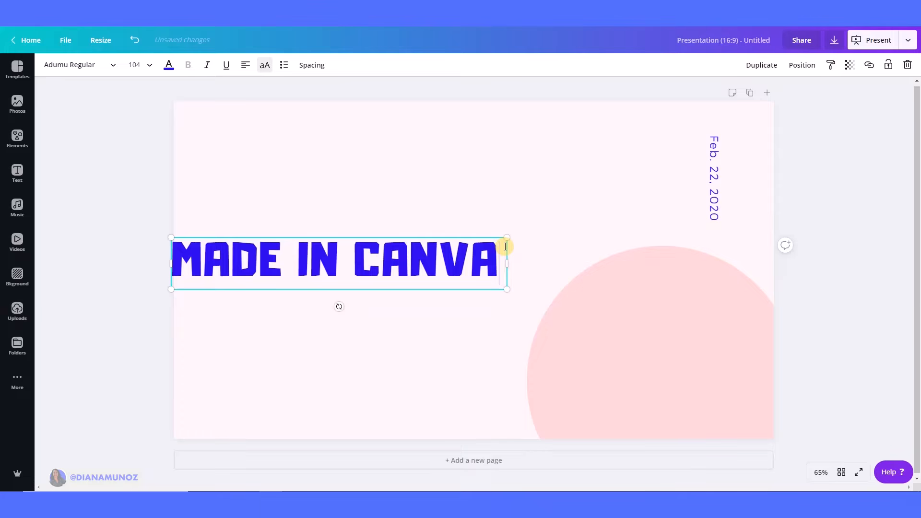
key("ctrl+v")
key("ctrl+v")
key("ctrl+a")
key("ctrl+v")
key("Return")
key("ctrl+v")
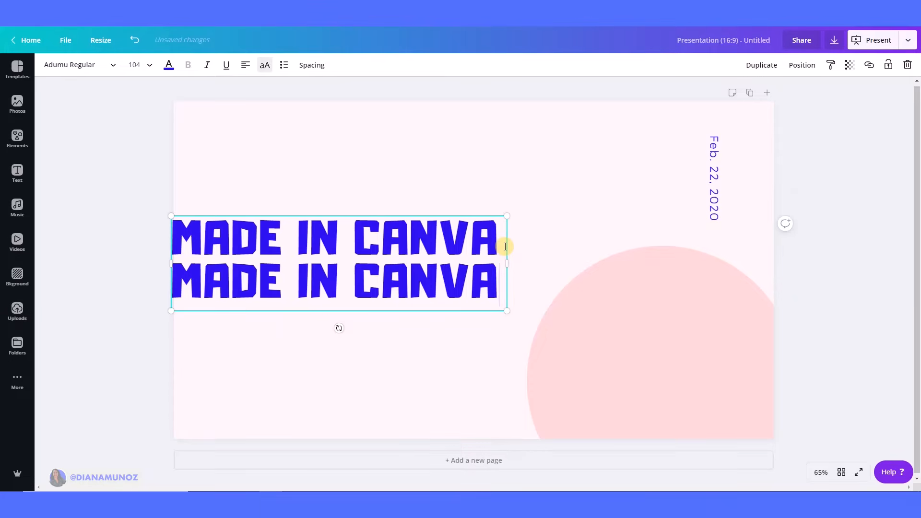
key("Return")
key("ctrl+v")
key("Return")
key("ctrl+v")
key("Return")
key("ctrl+v")
key("Return")
key("ctrl+v")
key("Return")
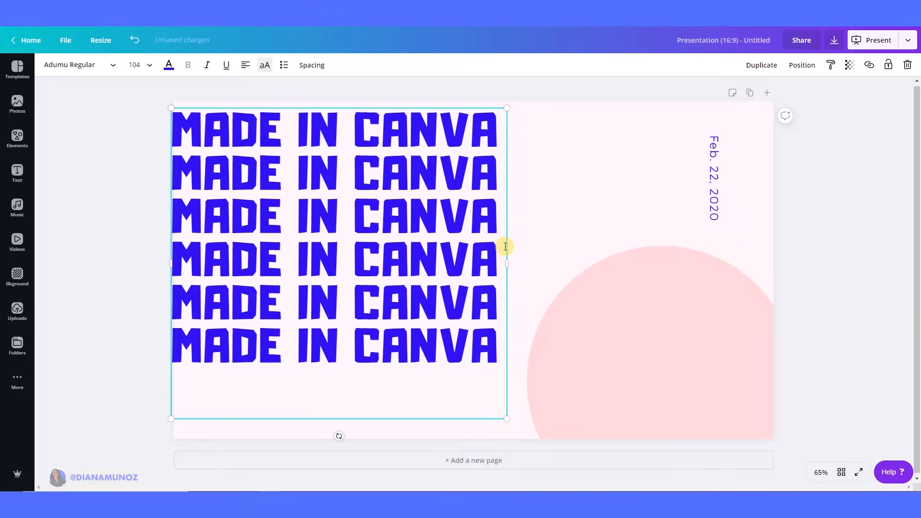
key("ctrl+v")
key("Return")
key("ctrl+v")
key("Return")
key("ctrl+v")
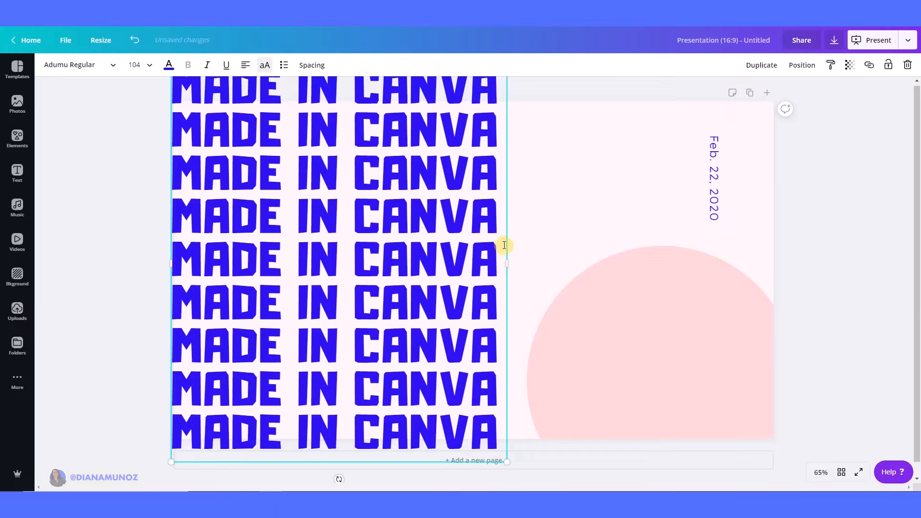
Shift the repeated text block slightly down and recolour it with the pink document colour.
left_click(824, 218)
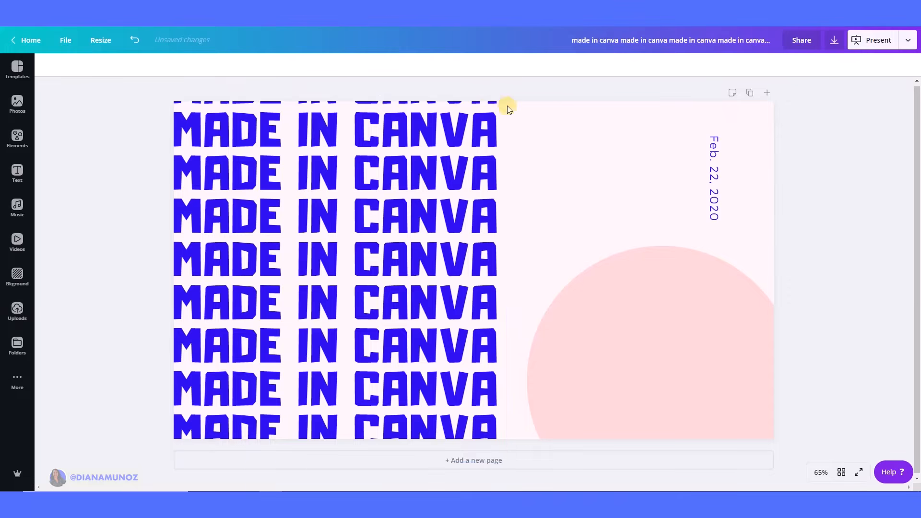
left_click_drag(411, 168, 412, 182)
left_click(171, 64)
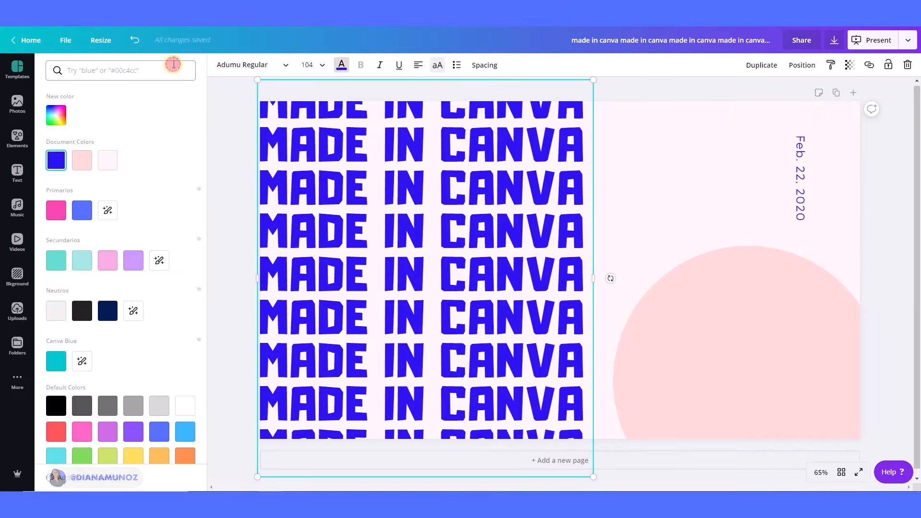
left_click(113, 168)
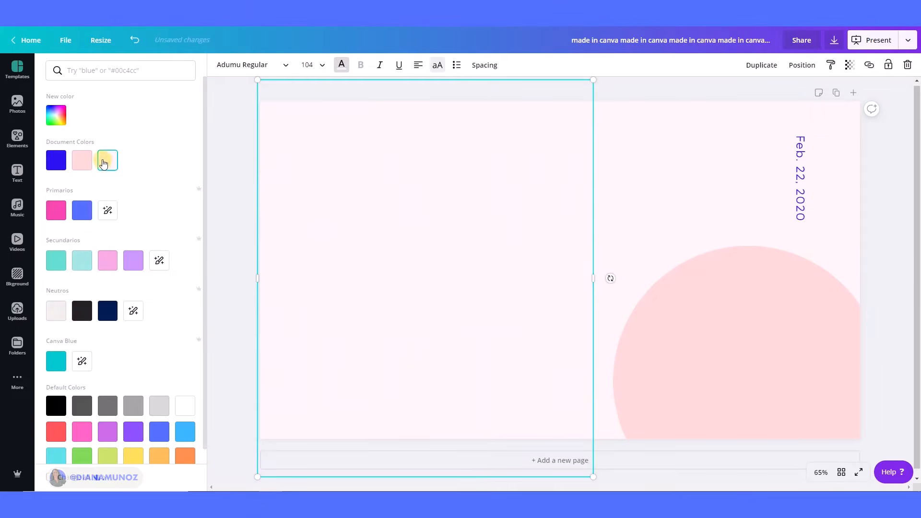
left_click(72, 163)
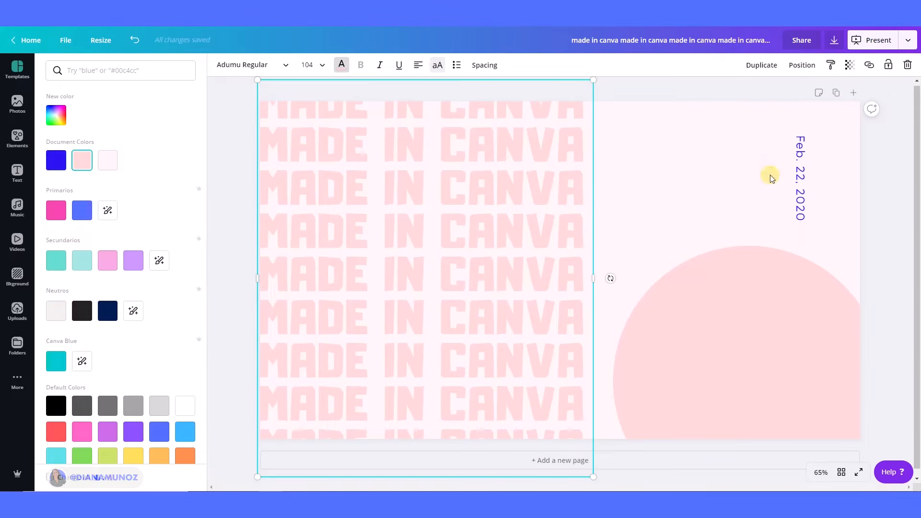
Replace the vertical date text with TUTORIAL and shift it slightly right.
left_click(802, 184)
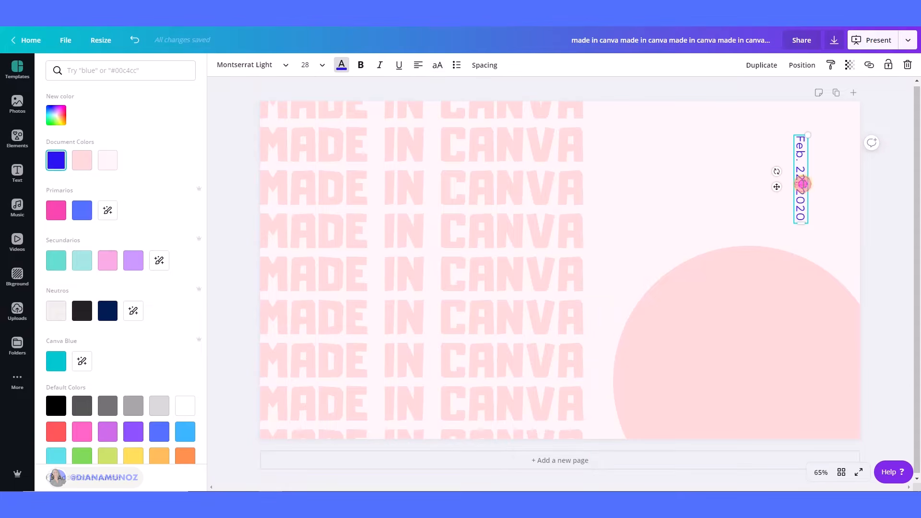
left_click(809, 212)
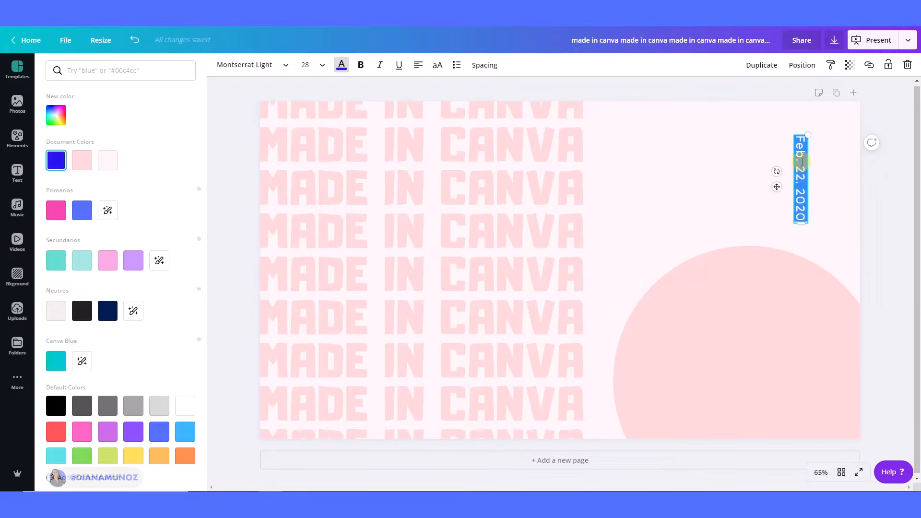
key("BackSpace")
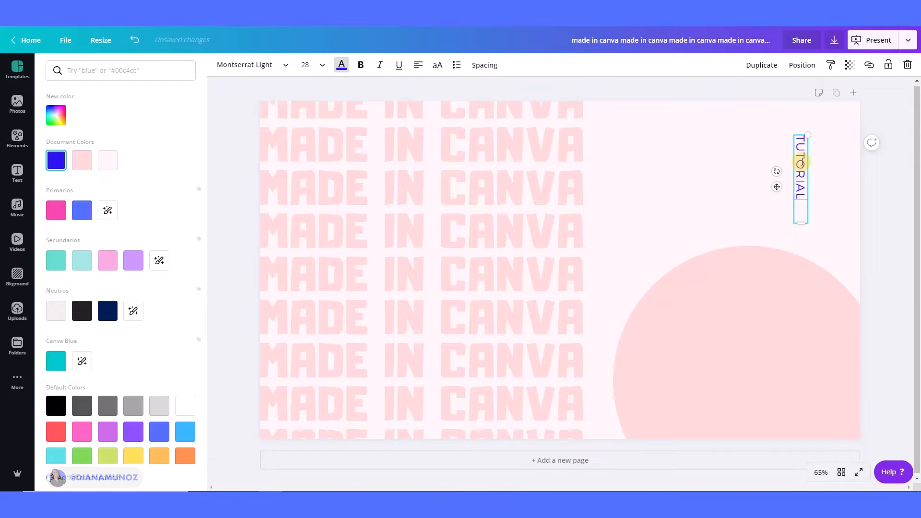
left_click(880, 191)
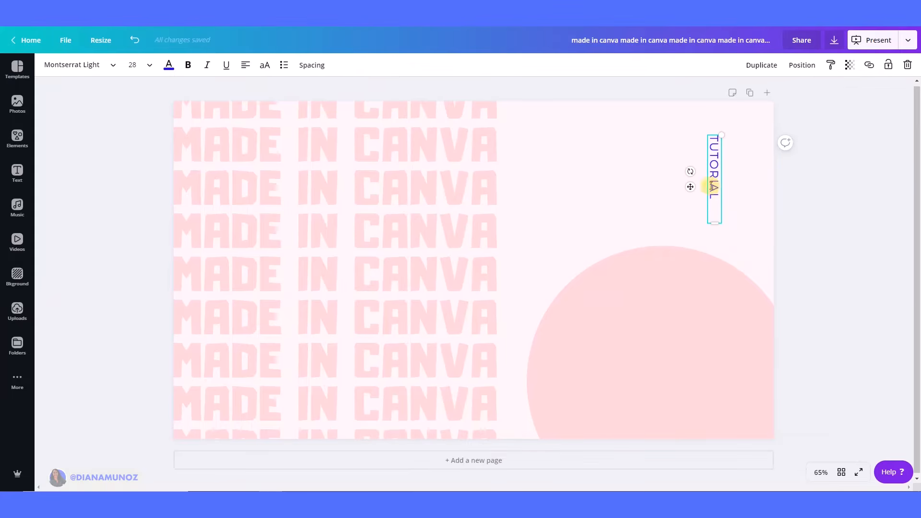
left_click_drag(687, 190, 704, 192)
left_click(852, 286)
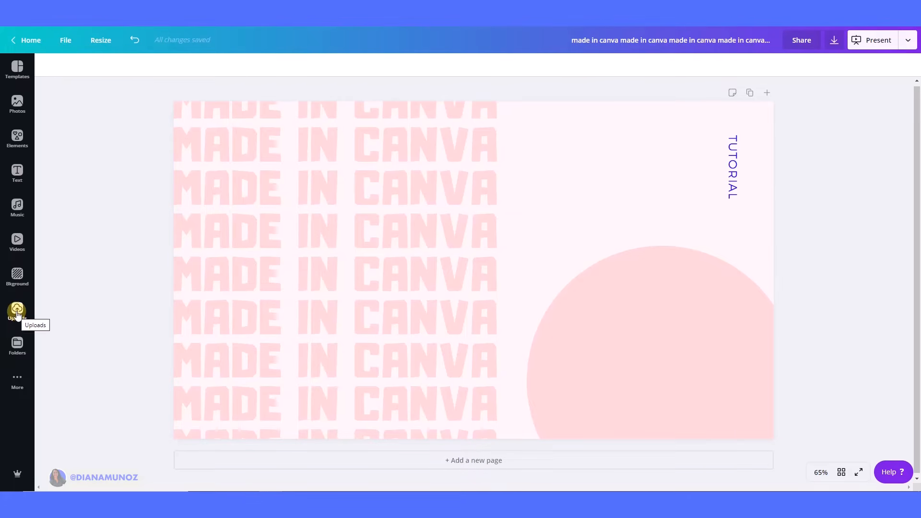
Insert an uploaded portrait photo from the uploads and delete it again.
left_click(17, 311)
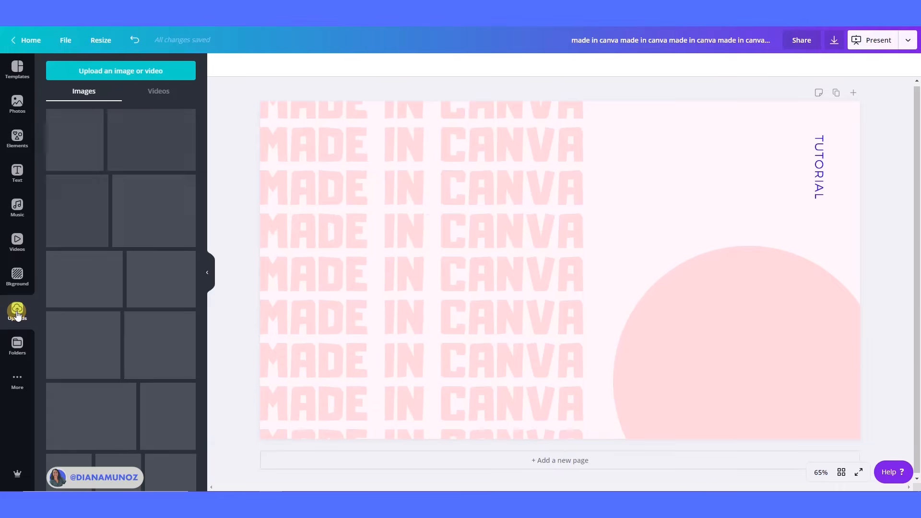
scroll(122, 312, "down", 10)
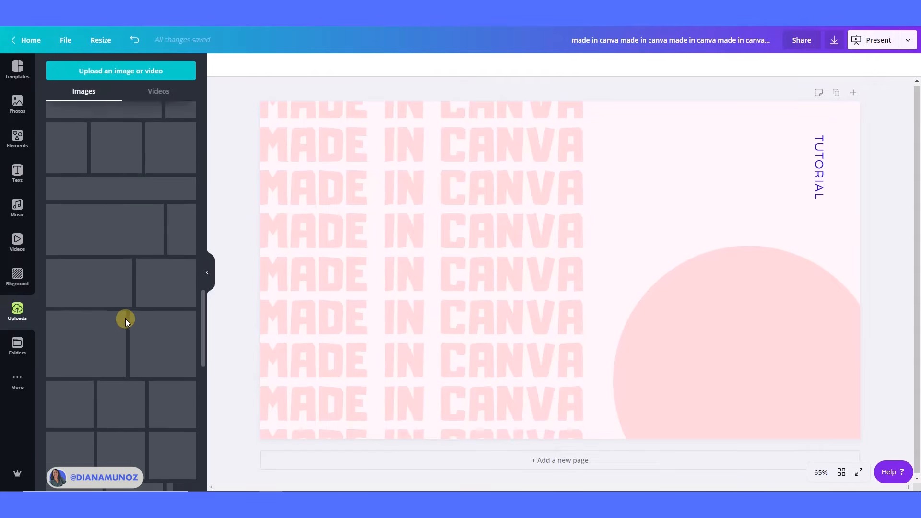
scroll(128, 355, "down", 15)
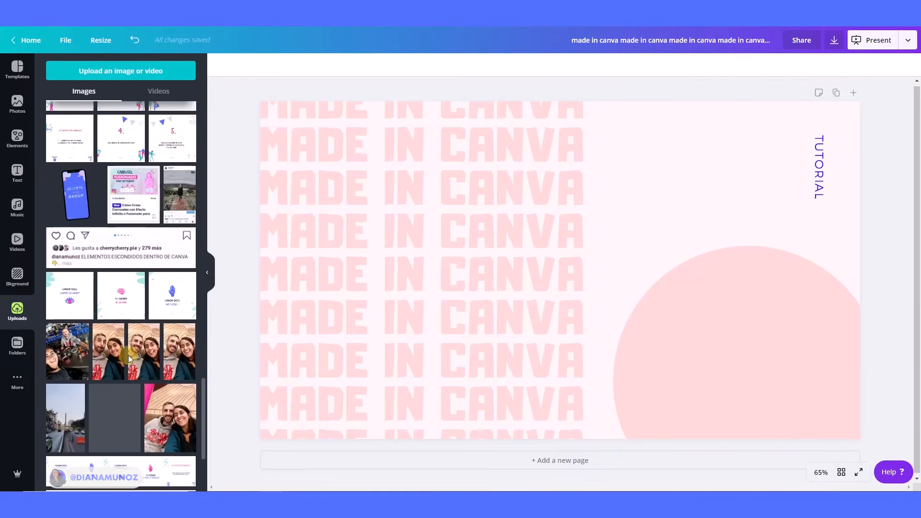
scroll(128, 355, "down", 10)
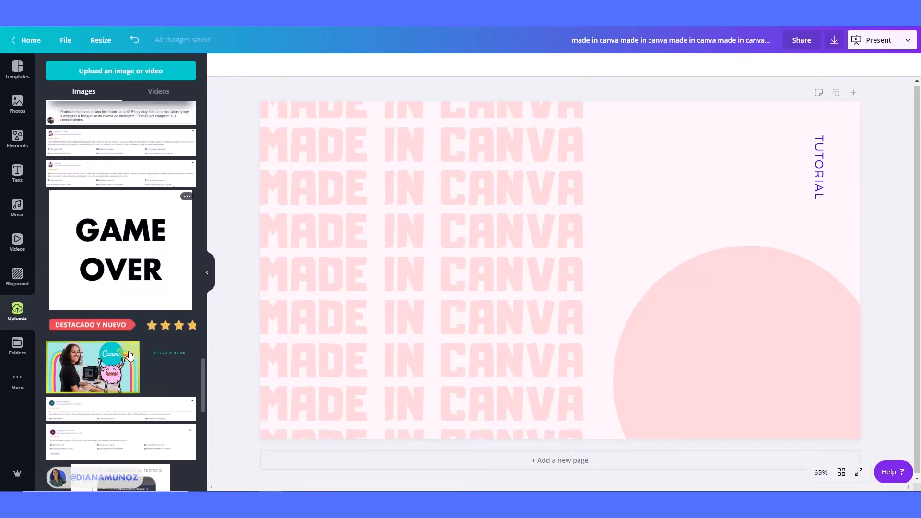
scroll(130, 354, "down", 10)
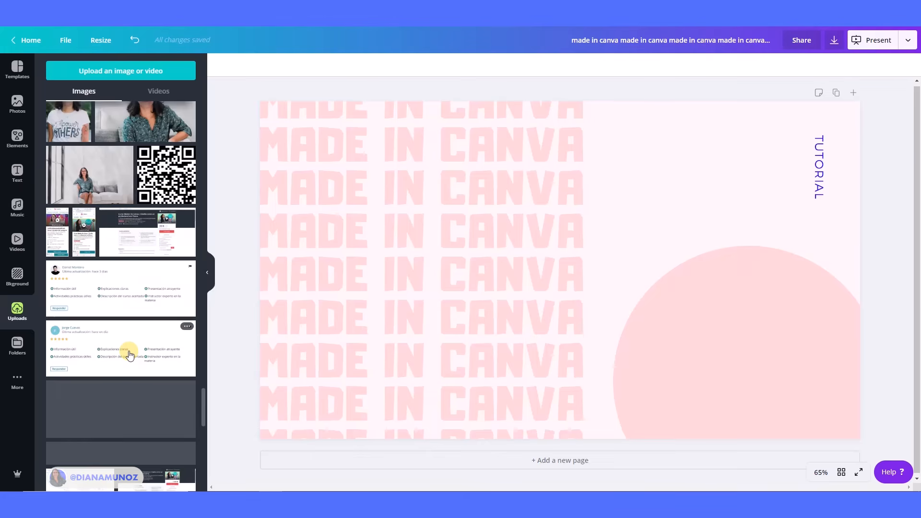
scroll(130, 355, "down", 15)
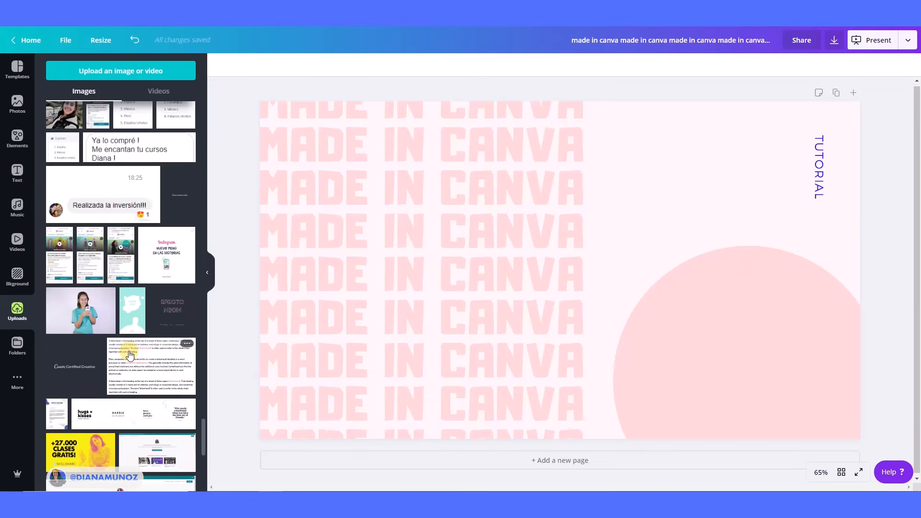
scroll(129, 352, "down", 5)
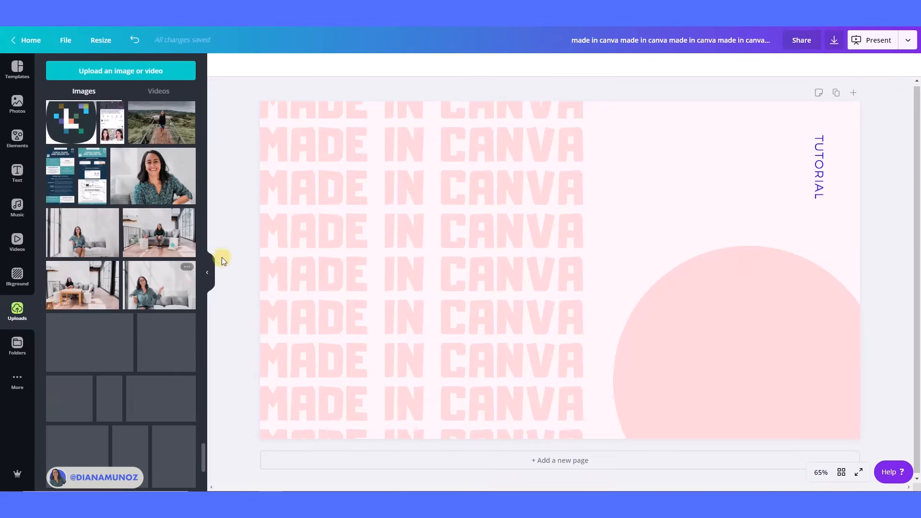
left_click(143, 172)
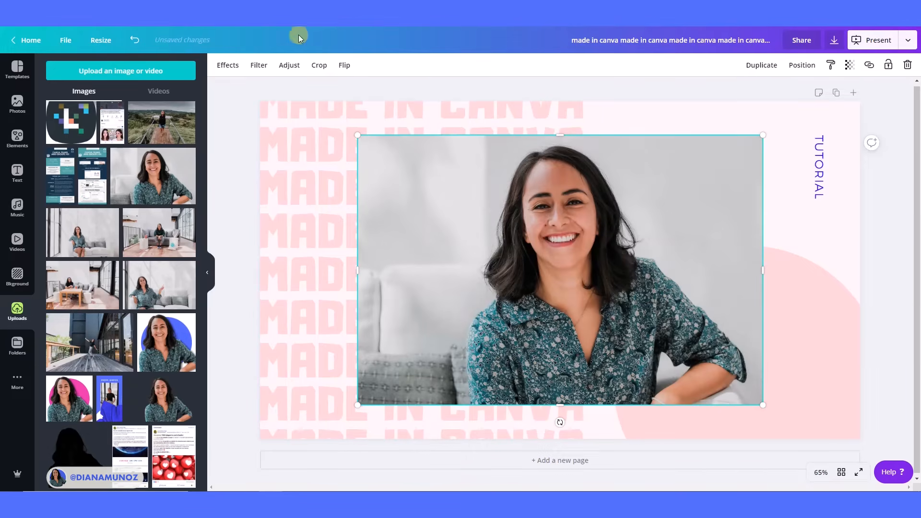
left_click(228, 67)
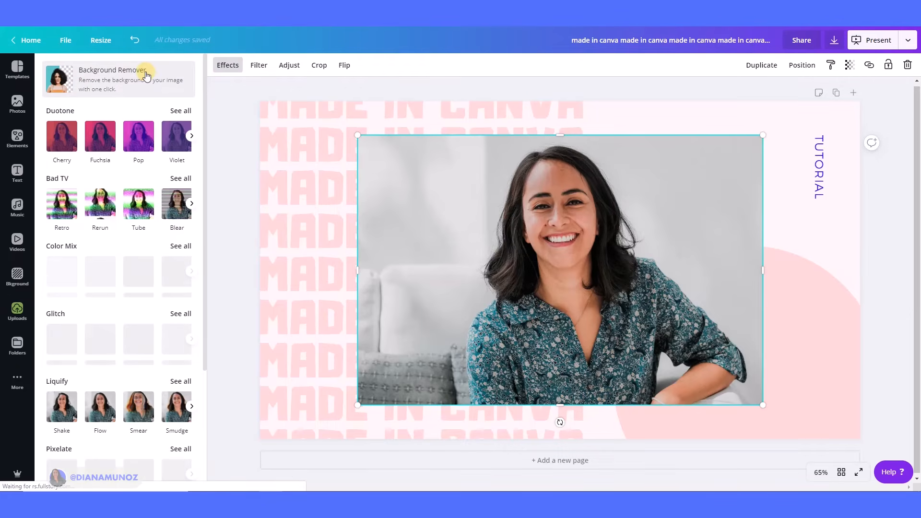
left_click(908, 65)
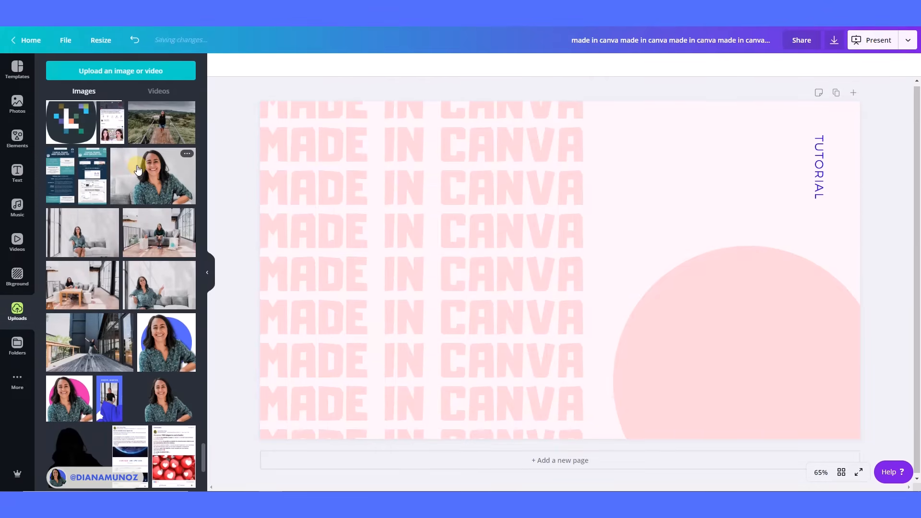
Insert the background-removed portrait from the uploads and move it to the slide's lower right.
scroll(137, 168, "down", 3)
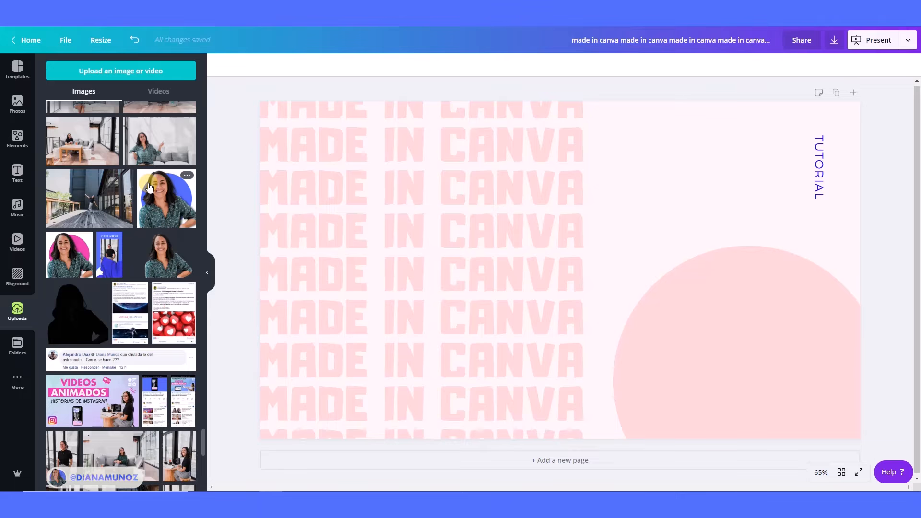
left_click(164, 262)
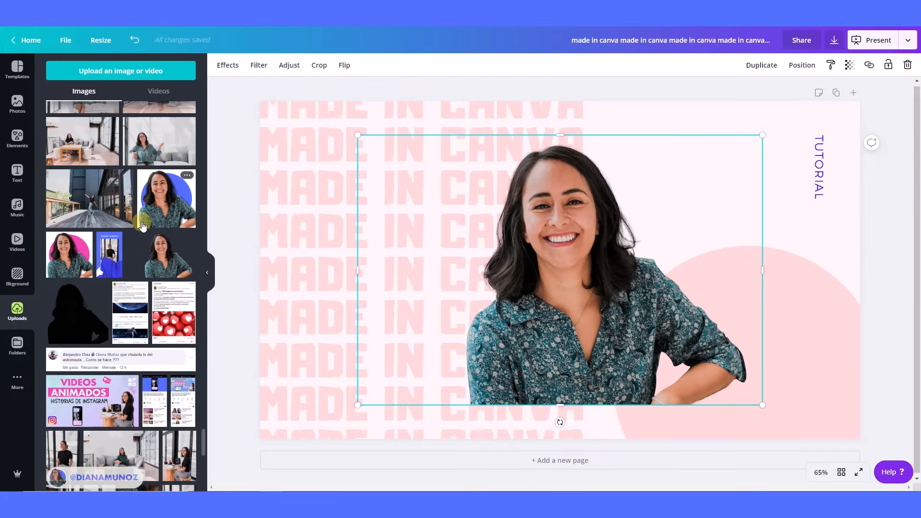
left_click_drag(559, 331, 648, 365)
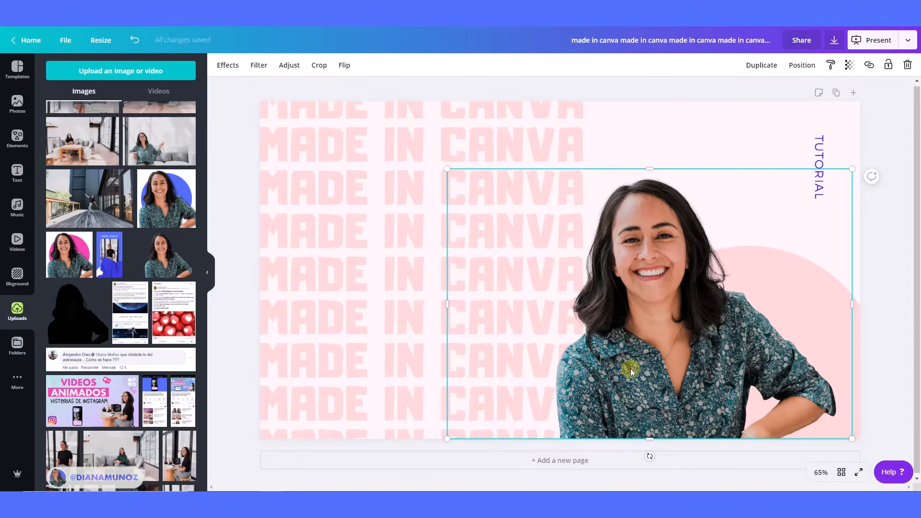
left_click_drag(701, 374, 681, 376)
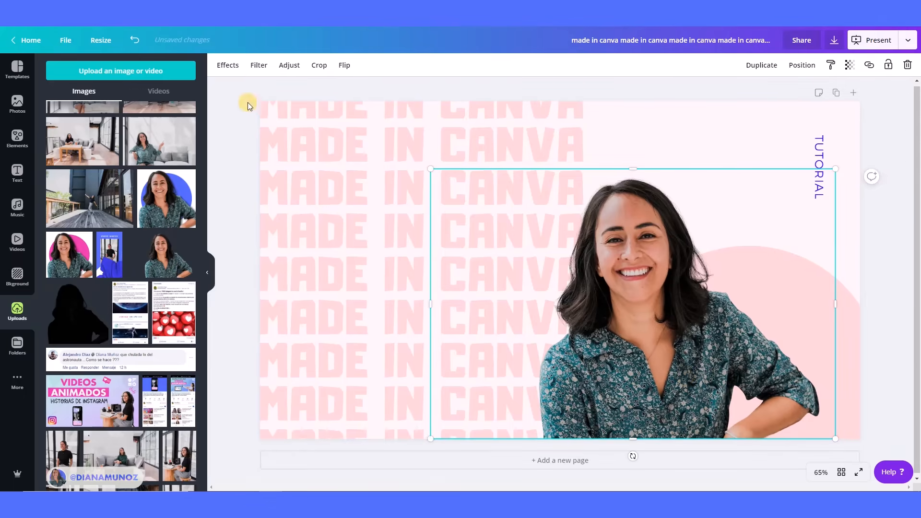
left_click(208, 272)
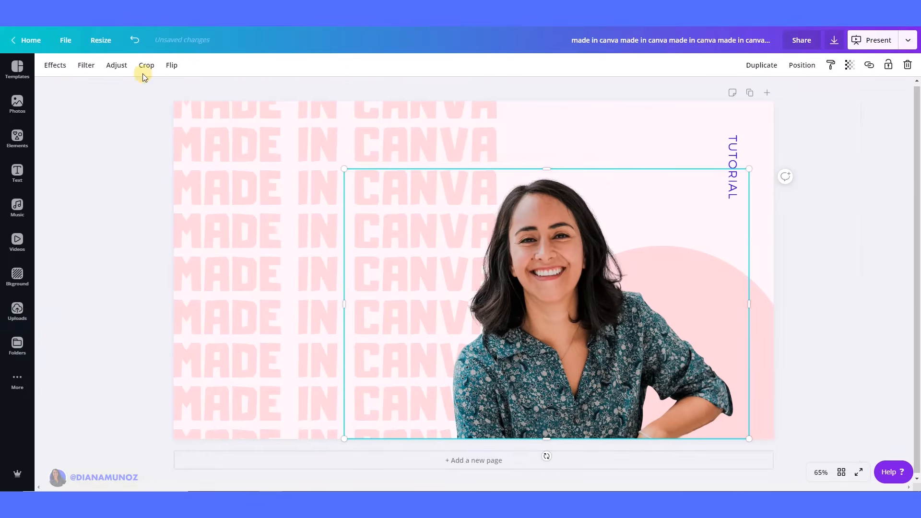
left_click(854, 330)
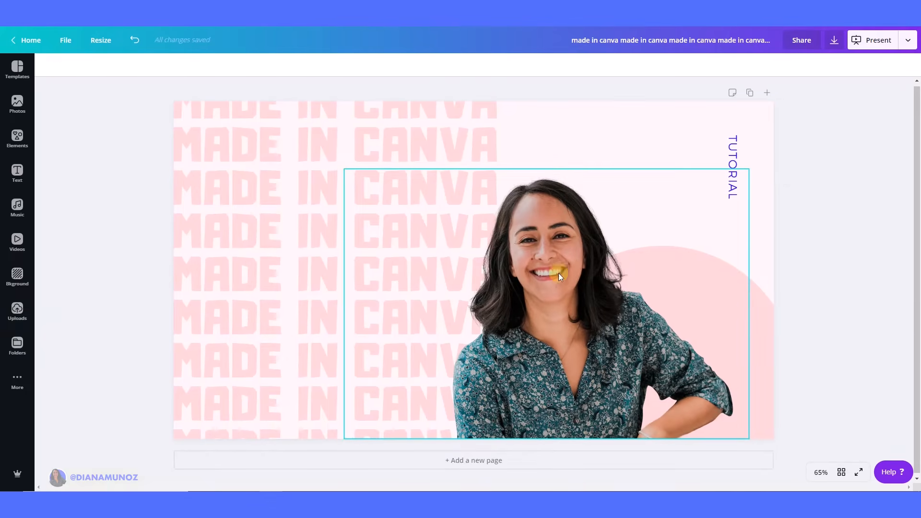
Apply the Peppermint duotone effect to the portrait.
left_click(562, 280)
left_click(51, 67)
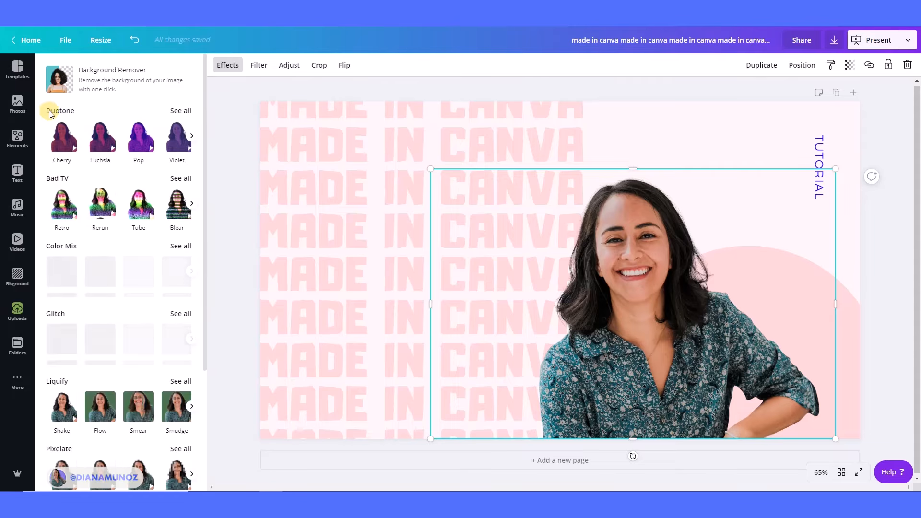
left_click(193, 137)
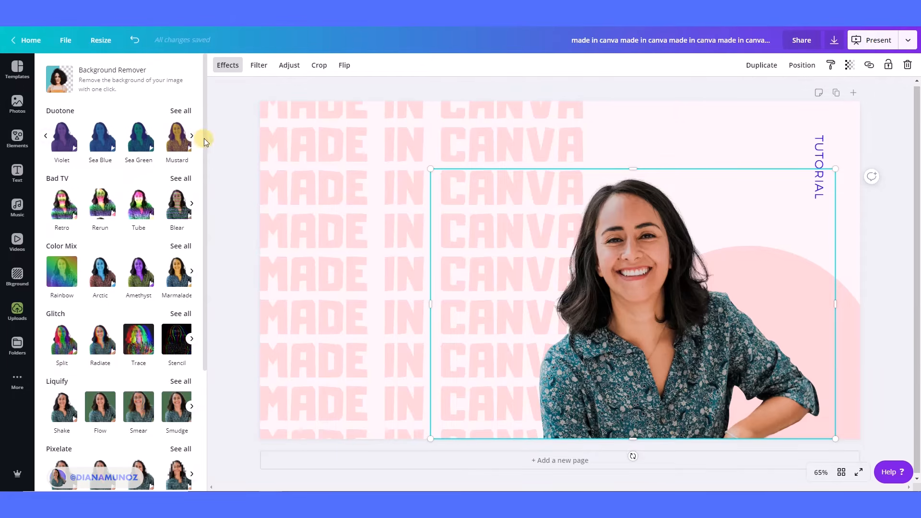
left_click(192, 136)
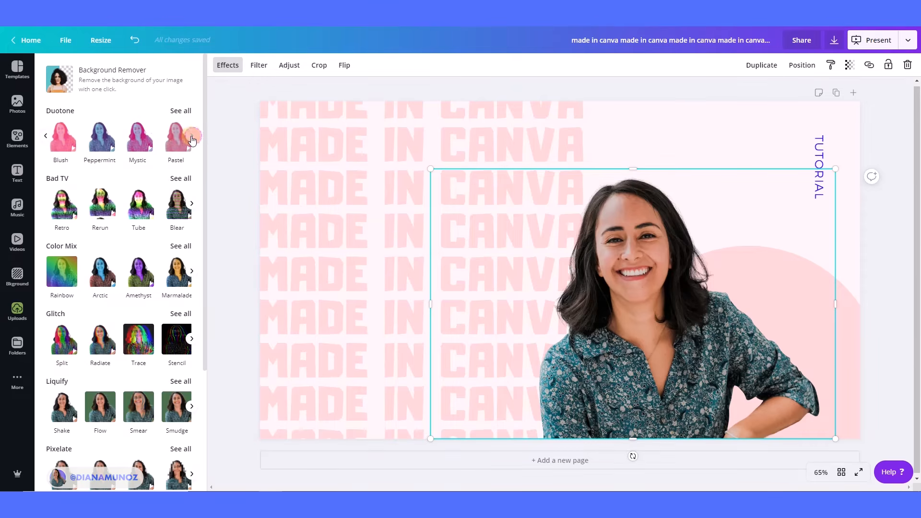
left_click(103, 146)
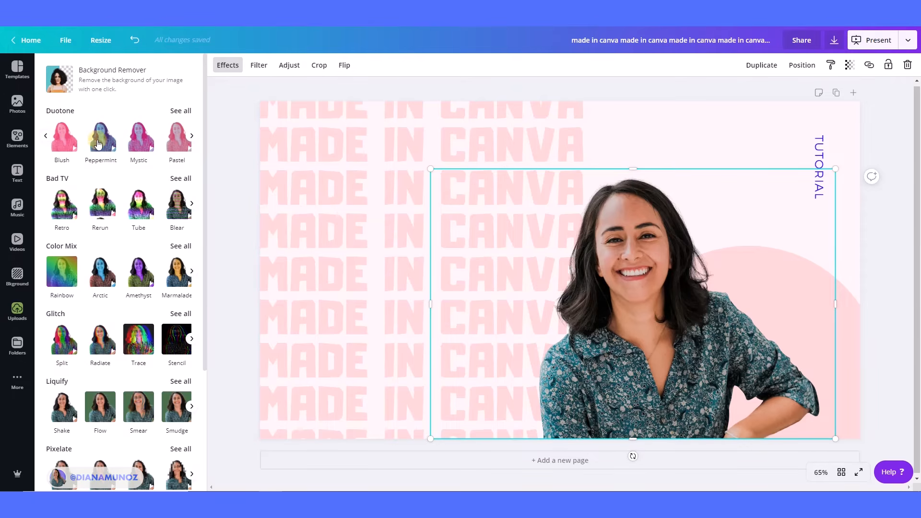
left_click(98, 137)
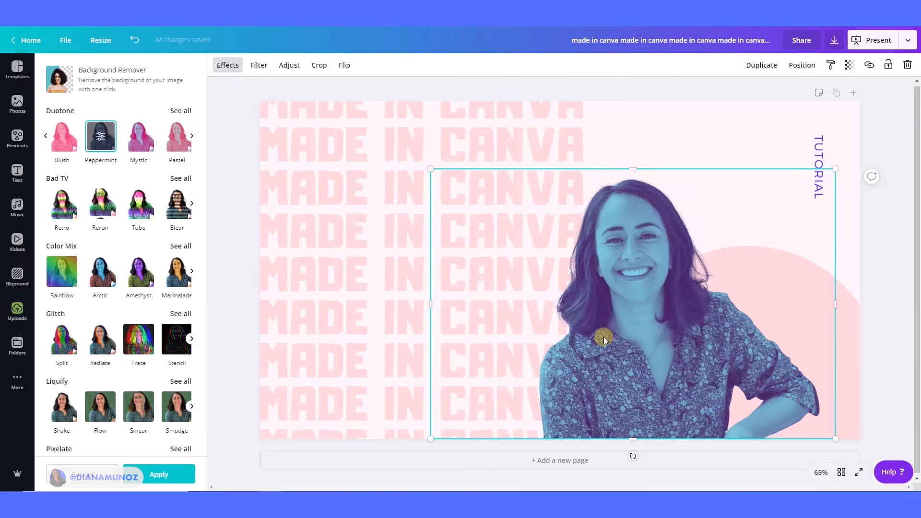
left_click(158, 474)
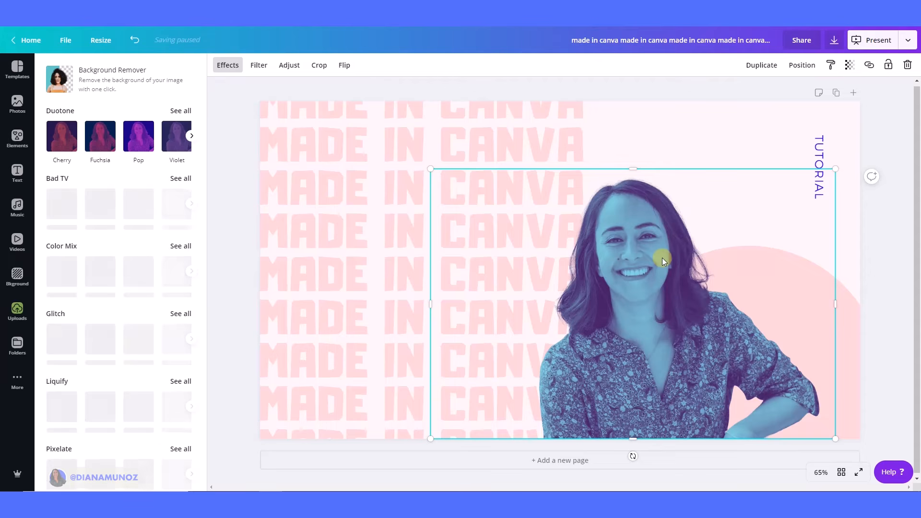
Duplicate the duotone portrait twice, nudging each copy slightly to create a layered offset.
left_click(762, 64)
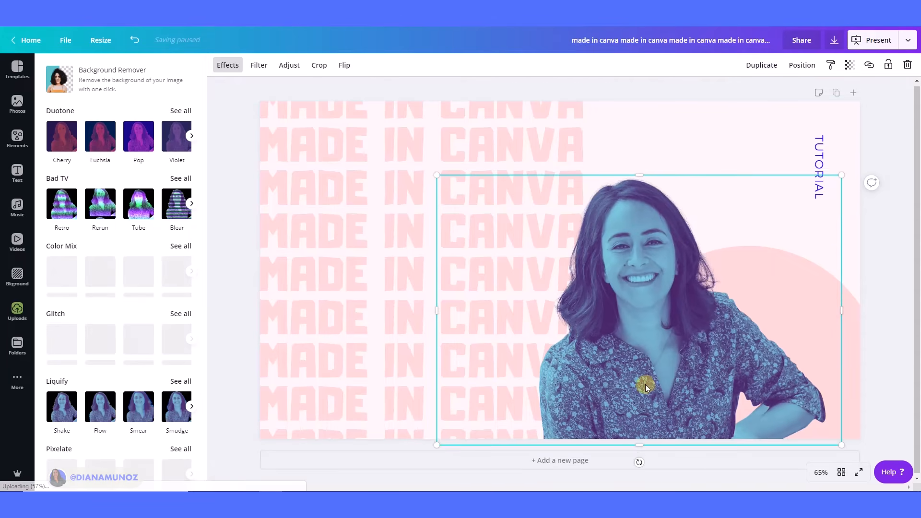
mouse_move(643, 385)
left_mouse_down()
mouse_move(637, 406)
mouse_move(640, 397)
left_mouse_up()
left_click(762, 64)
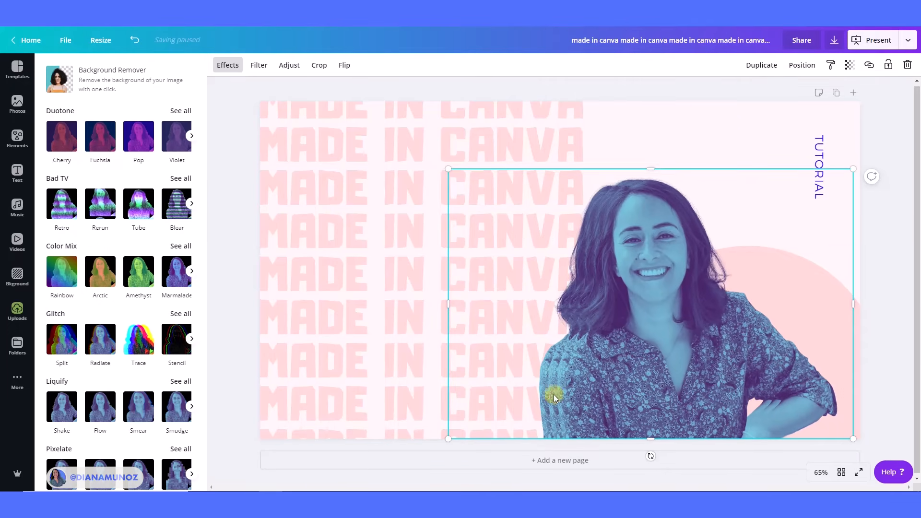
left_click_drag(604, 400, 621, 394)
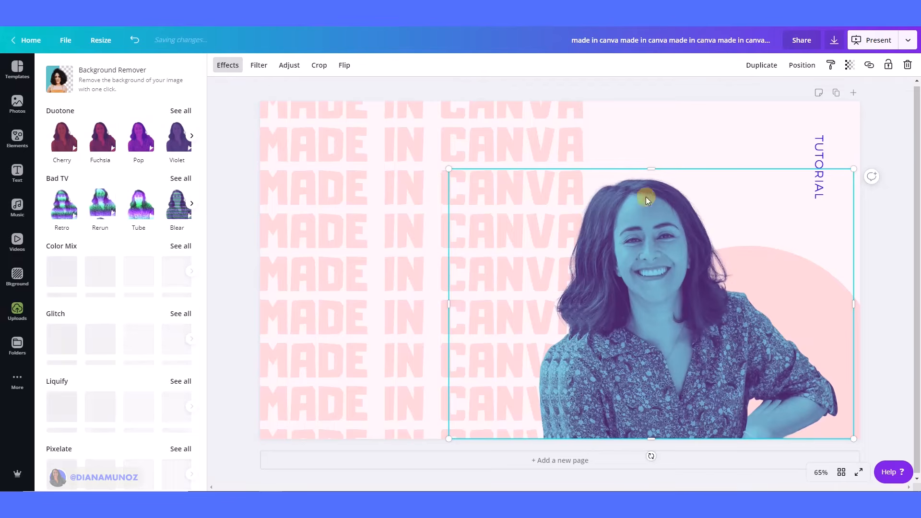
Insert the original-colour background-removed portrait and place it over the duotone copies at the lower right.
left_click(17, 316)
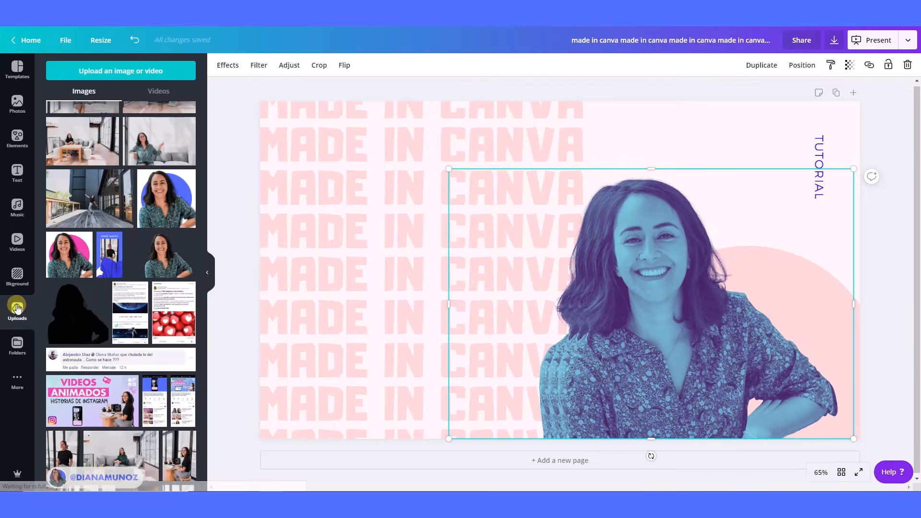
left_click(163, 258)
left_click(206, 272)
left_click_drag(535, 342, 638, 379)
left_click_drag(836, 391, 630, 411)
left_click_drag(859, 238, 564, 243)
left_click_drag(788, 168, 816, 157)
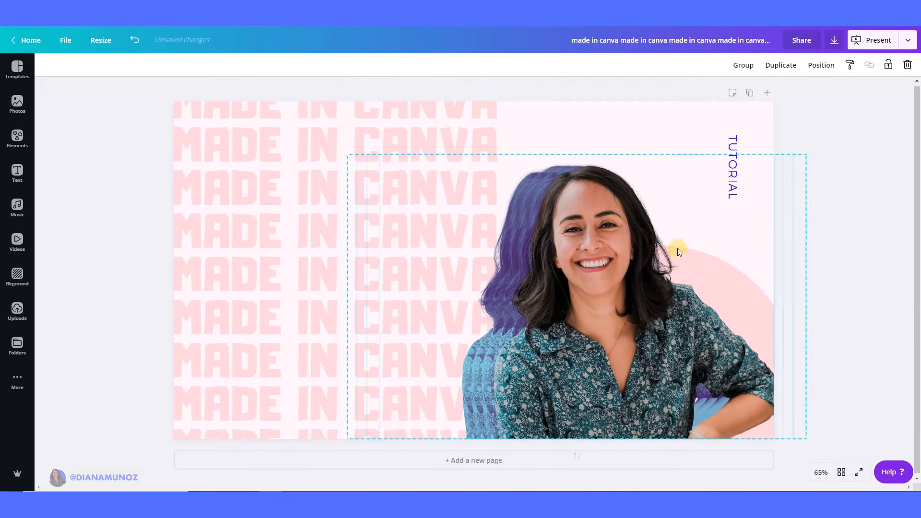
left_click(798, 362)
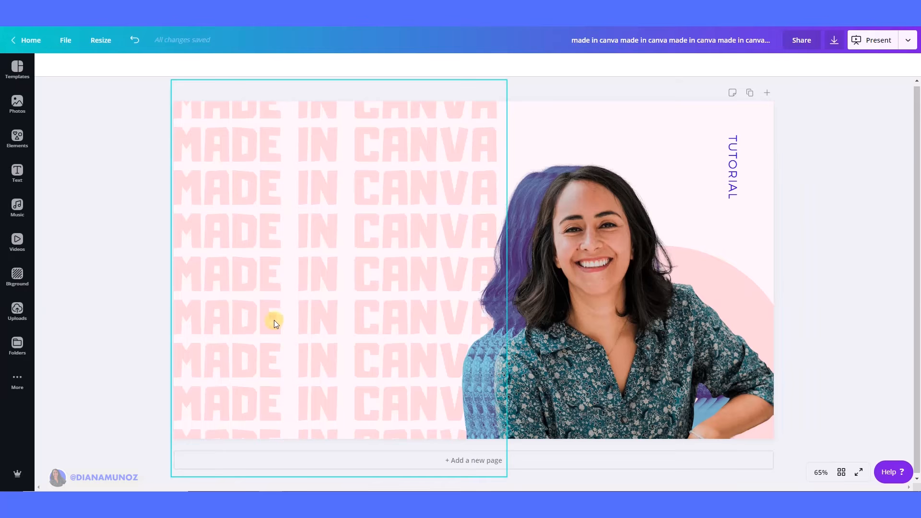
Duplicate the MADE IN CANVA text box, move the copy slightly, and colour all its text with the purple document colour.
left_click(255, 229)
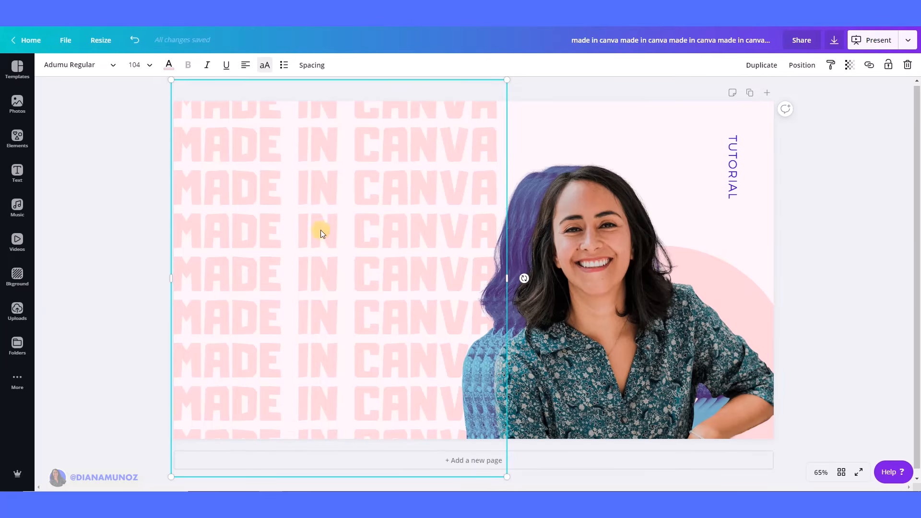
left_click(765, 70)
left_click_drag(378, 268, 398, 274)
left_click(421, 306)
key("ctrl+a")
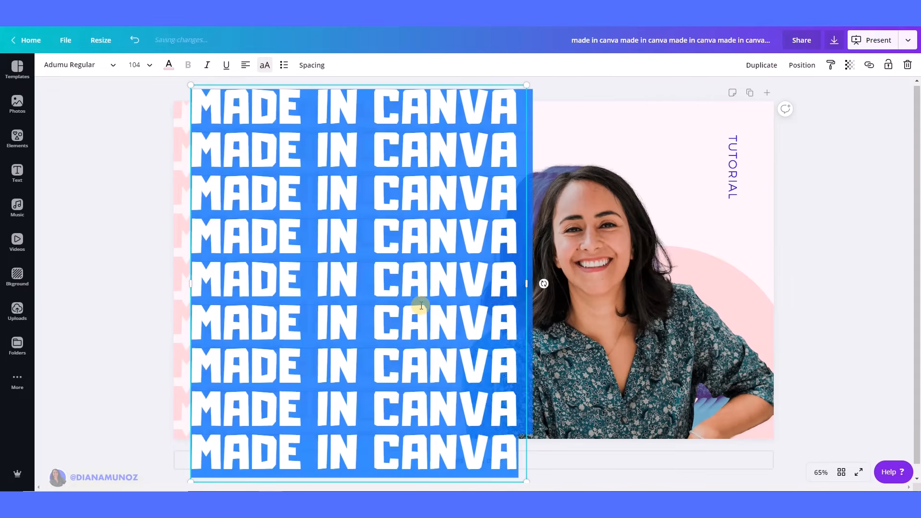
left_click(169, 65)
left_click(56, 160)
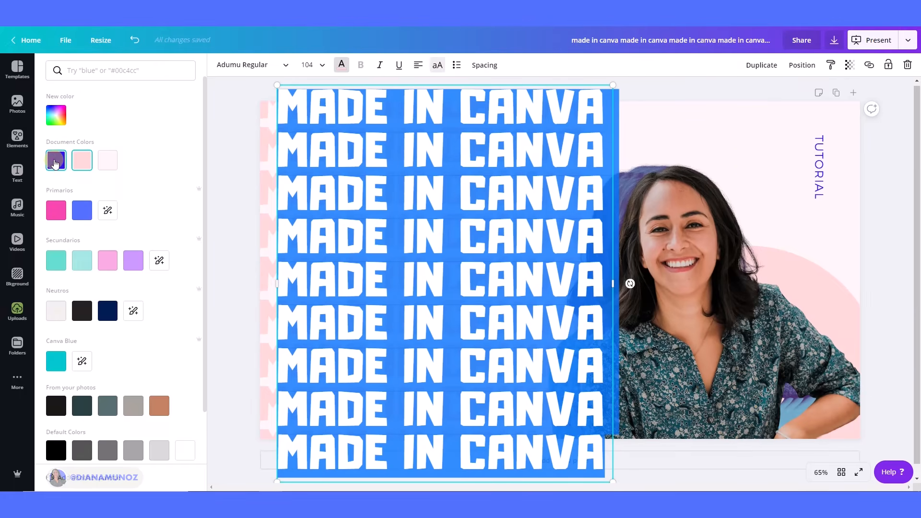
Replace the copy's text with TRENDY and EFFECT on two lines.
type("TRENDY")
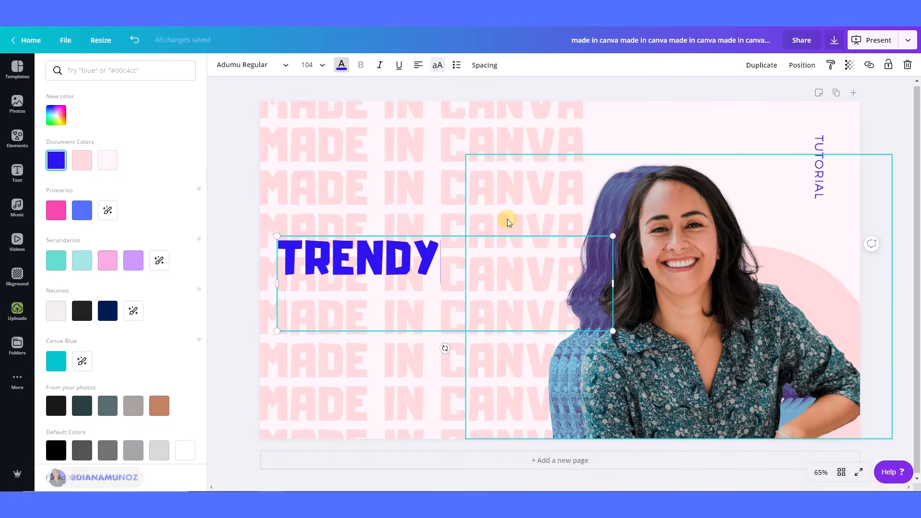
key("Return")
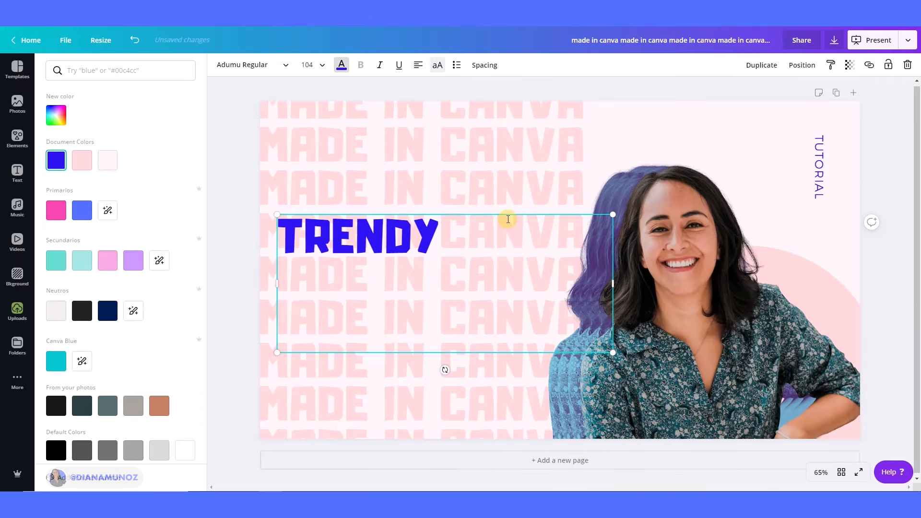
type("EFFECT")
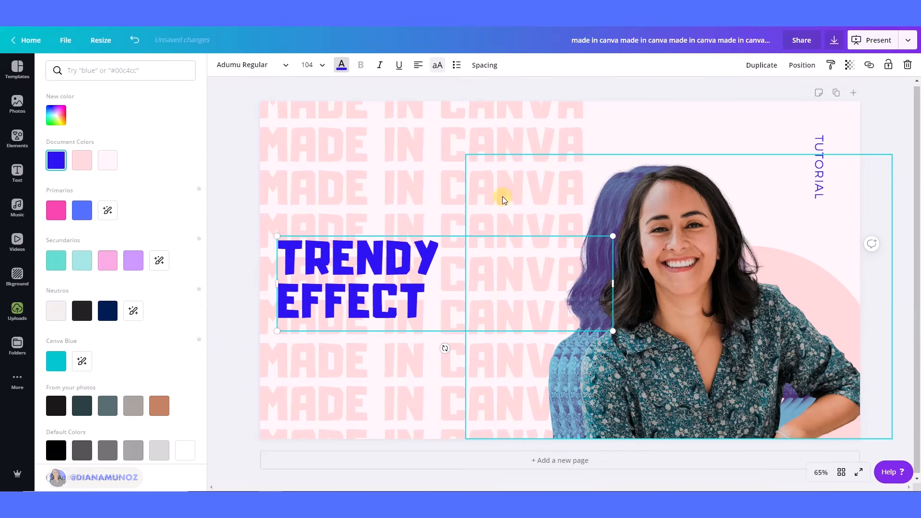
Narrow the TRENDY EFFECT box, scale it up to font size 141, and place it at the slide's left centre.
left_click_drag(608, 288, 453, 280)
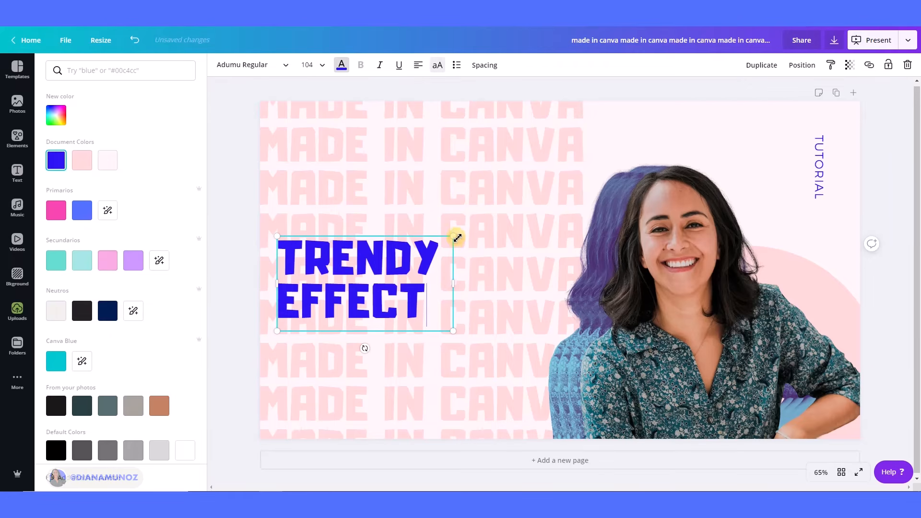
left_click_drag(456, 238, 485, 232)
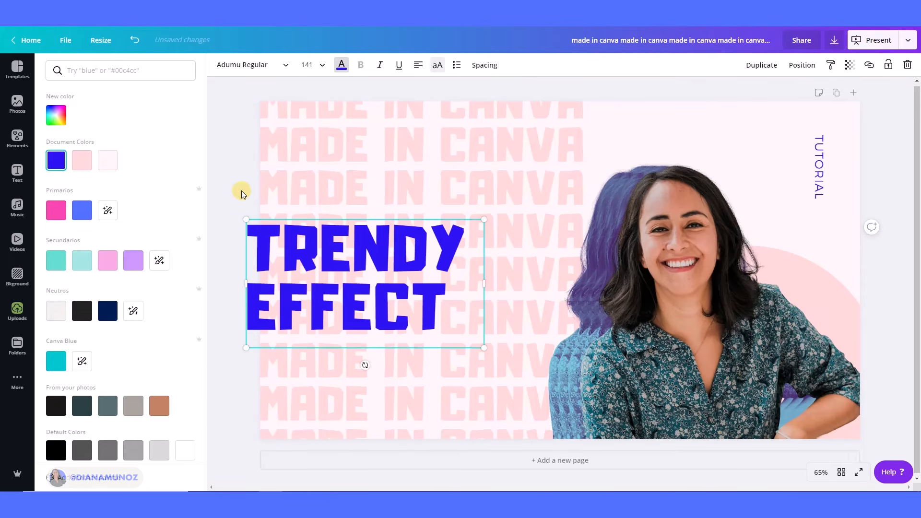
left_click(238, 191)
left_click_drag(339, 289, 377, 283)
left_click(139, 169)
left_click_drag(256, 254, 313, 247)
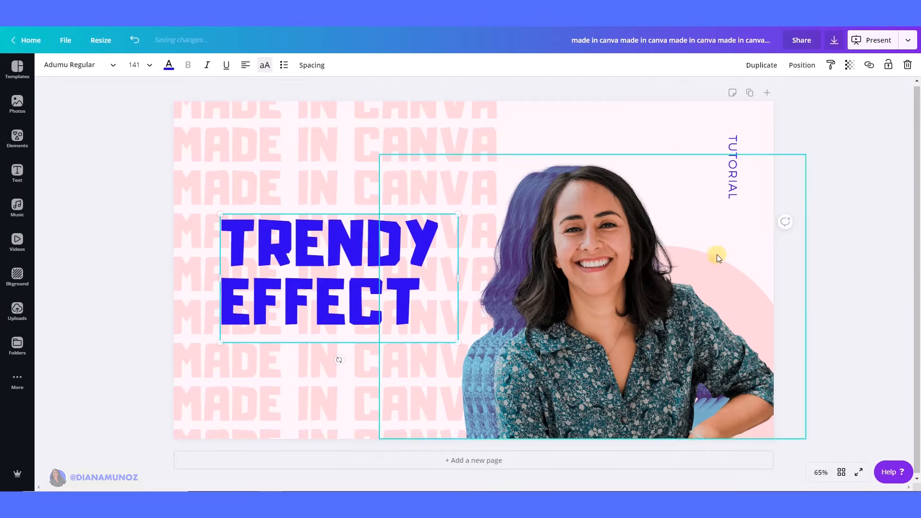
Add a new blank page after the title slide.
left_click(859, 262)
left_click(480, 459)
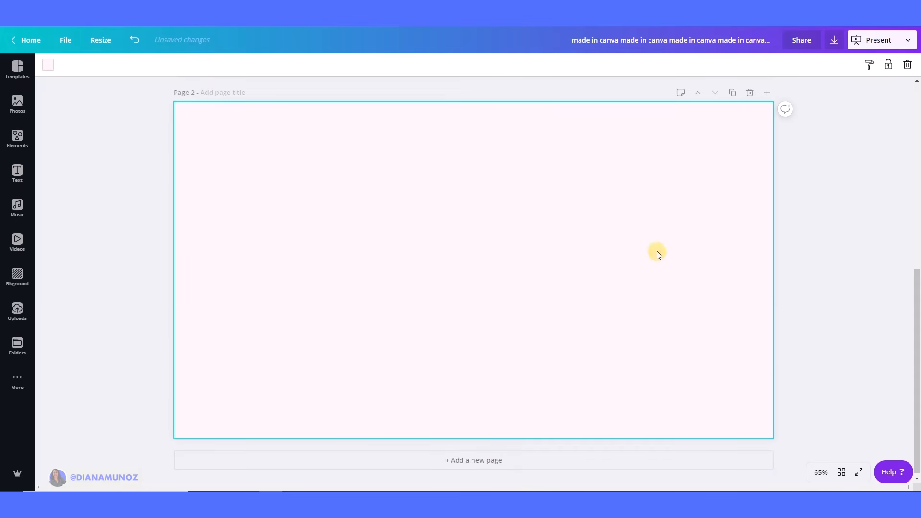
scroll(691, 335, "up", 1)
scroll(617, 335, "down", 1)
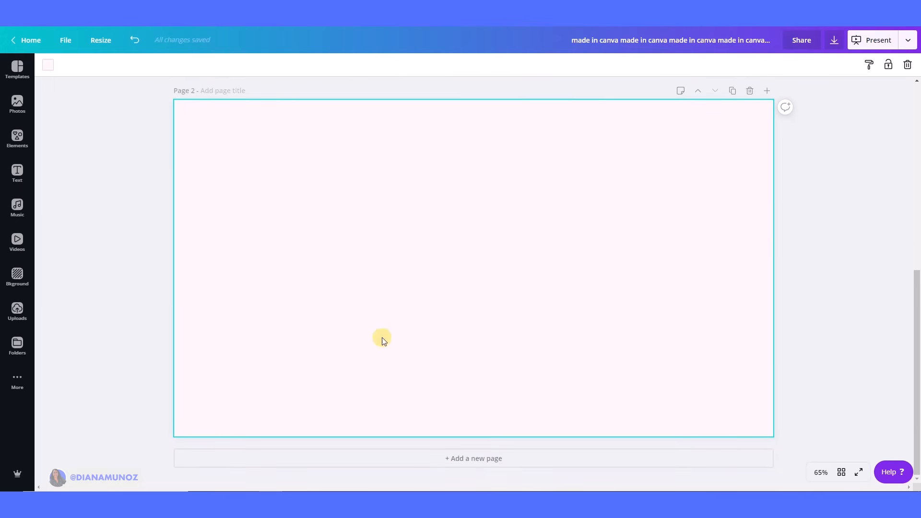
scroll(559, 243, "up", 1)
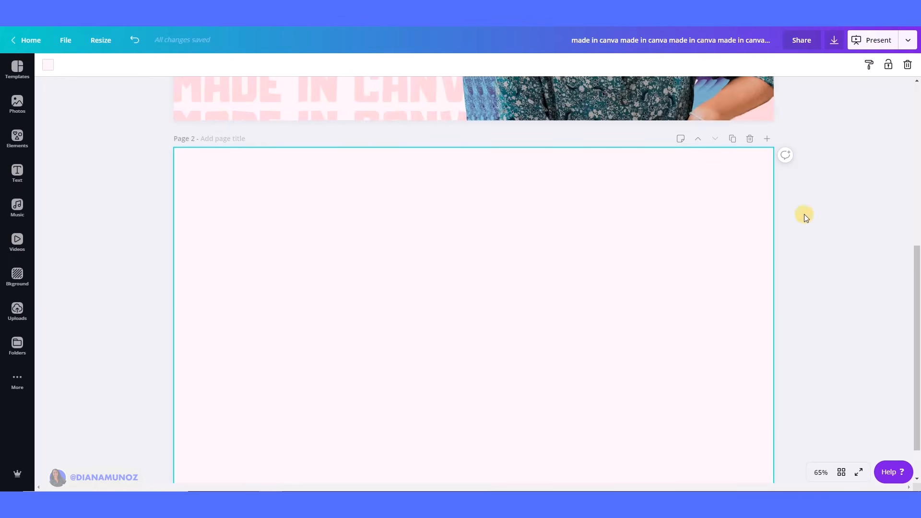
left_click(907, 65)
scroll(504, 268, "up", 1)
left_click(136, 39)
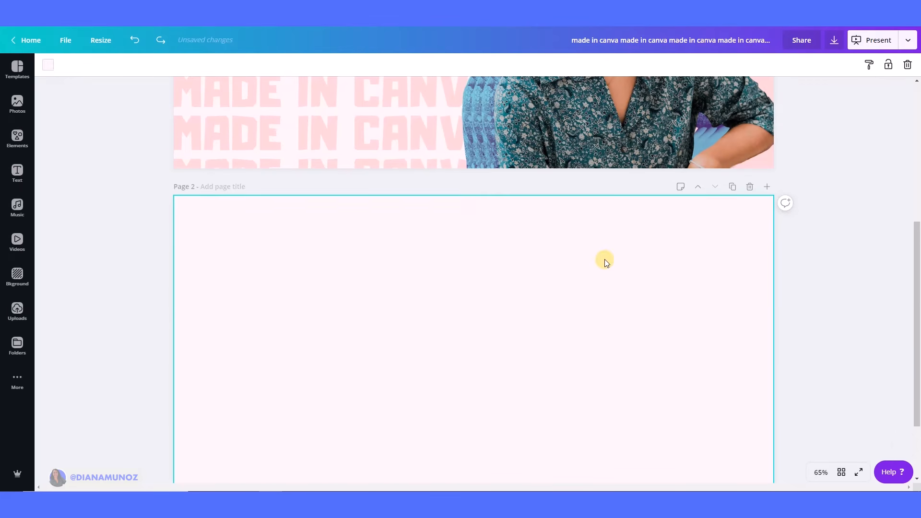
Remove the new page's pink background colour so it becomes white.
scroll(792, 310, "down", 2)
left_click(907, 65)
scroll(288, 278, "up", 1)
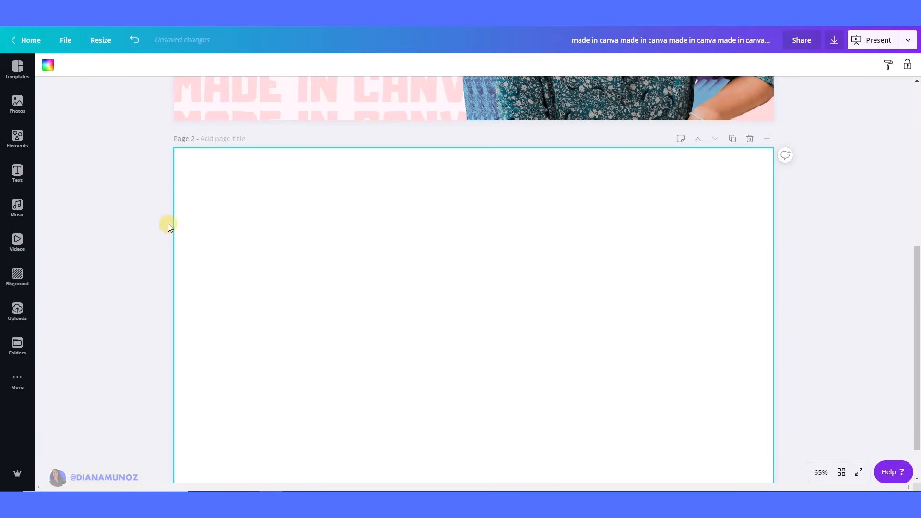
Copy the TRENDY EFFECT text from the title slide and paste it onto page 2.
scroll(660, 330, "up", 4)
left_click(380, 166)
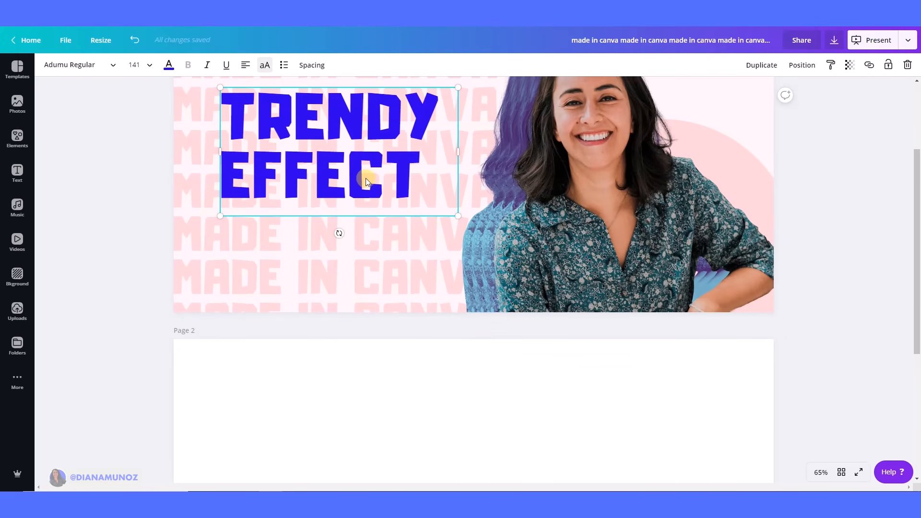
scroll(390, 281, "down", 5)
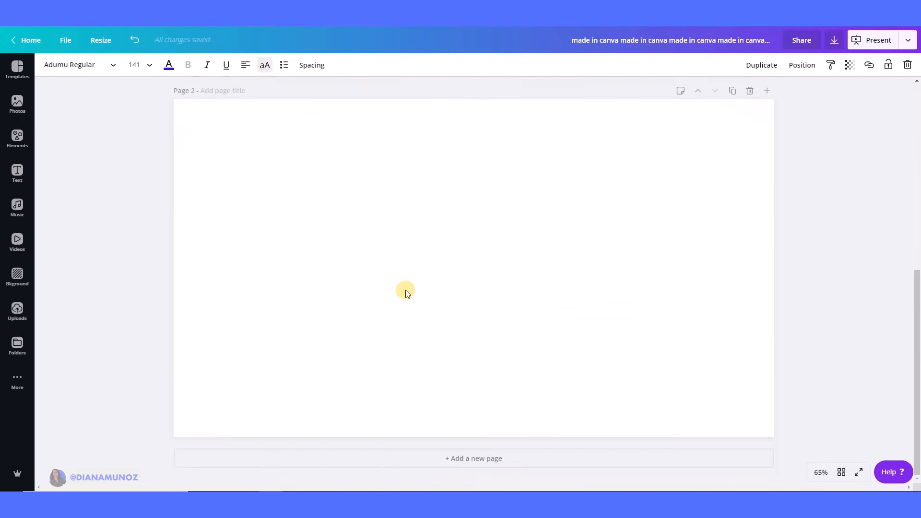
left_click(405, 290)
key("ctrl+v")
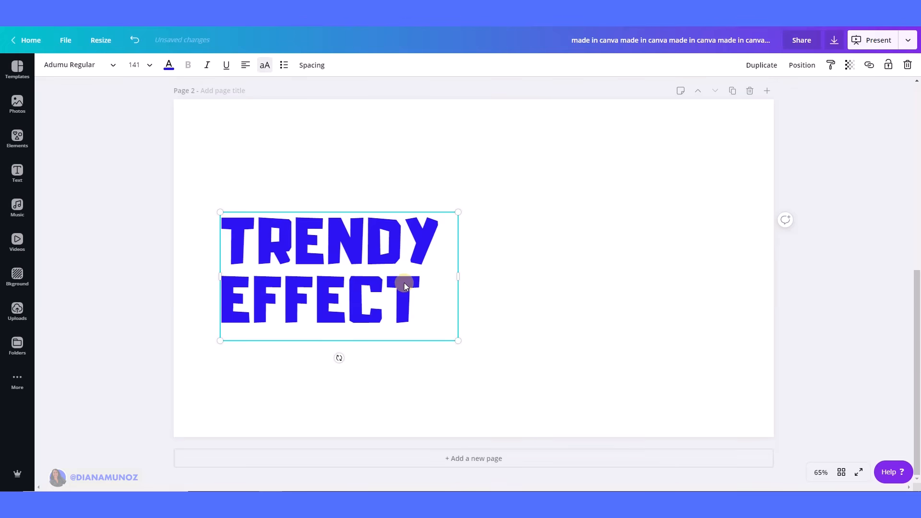
Download page 2 only as a PNG with transparent background and compressed file, then close the published dialog.
left_click(835, 40)
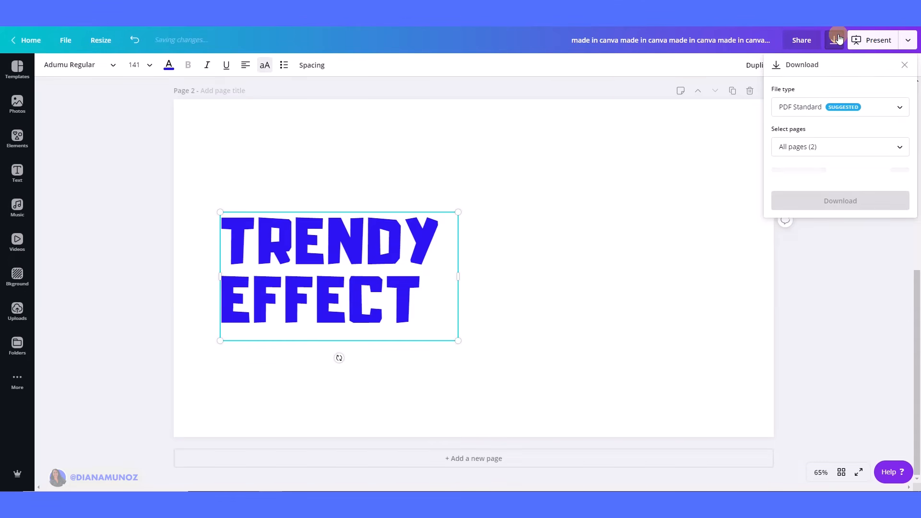
left_click(801, 106)
left_click(816, 52)
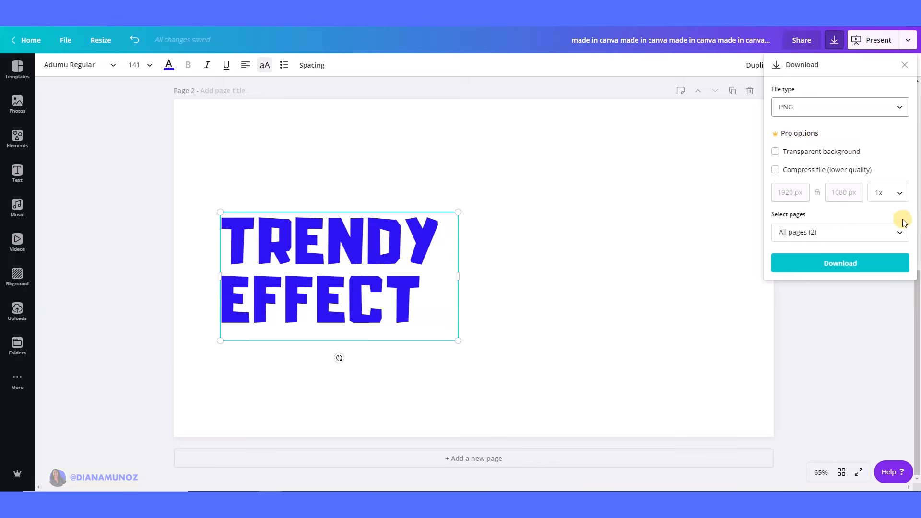
left_click(782, 152)
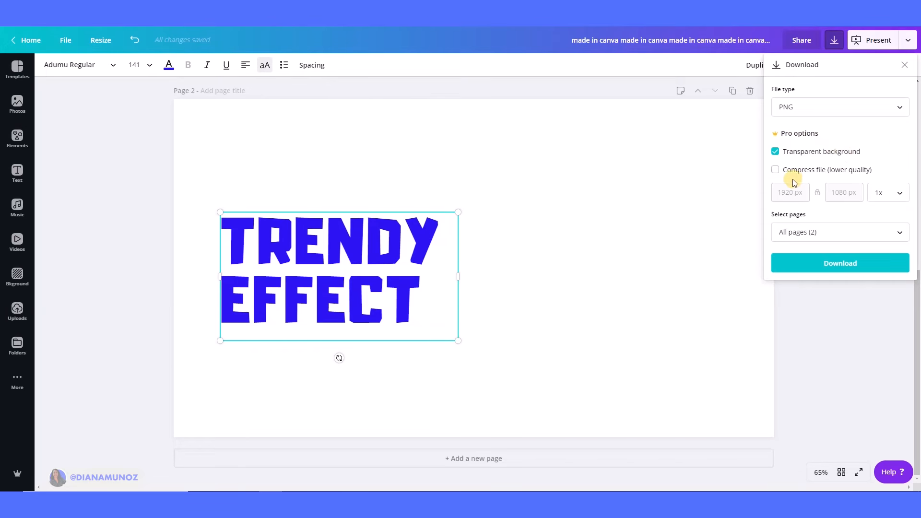
left_click(901, 235)
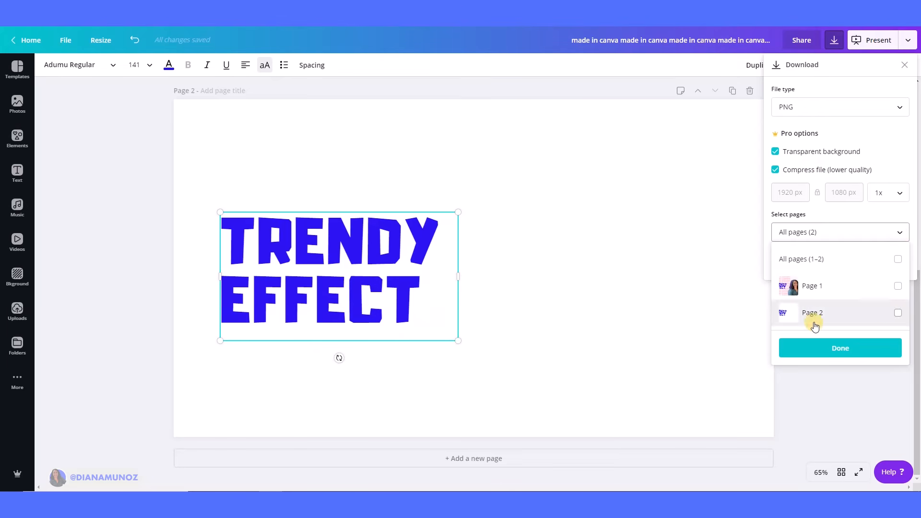
left_click(899, 313)
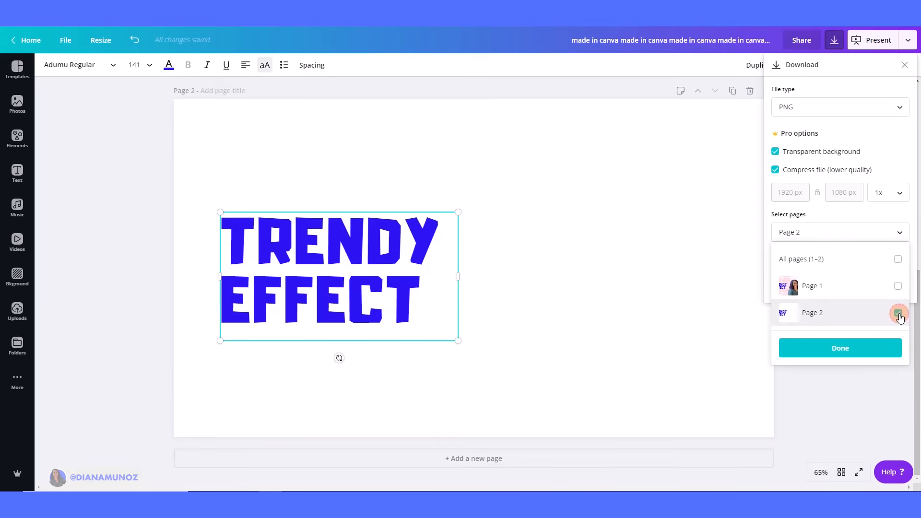
left_click(833, 349)
left_click(841, 265)
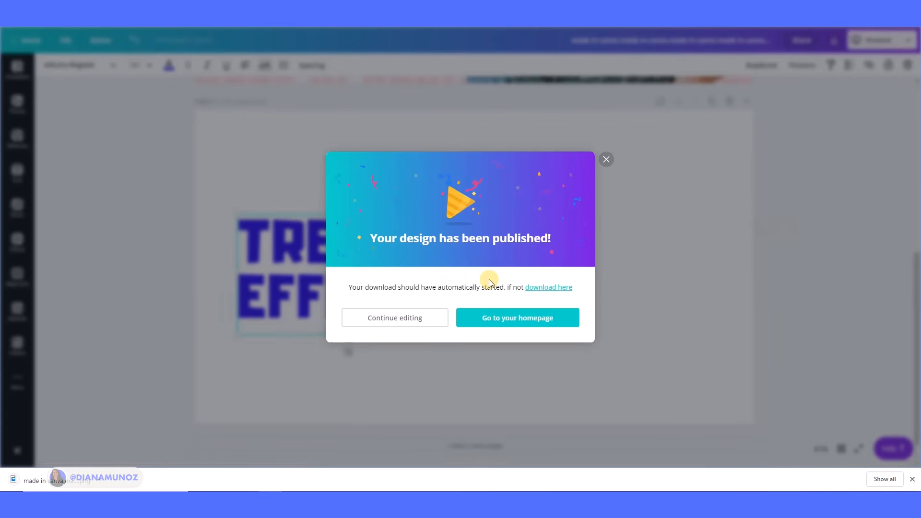
left_click(607, 160)
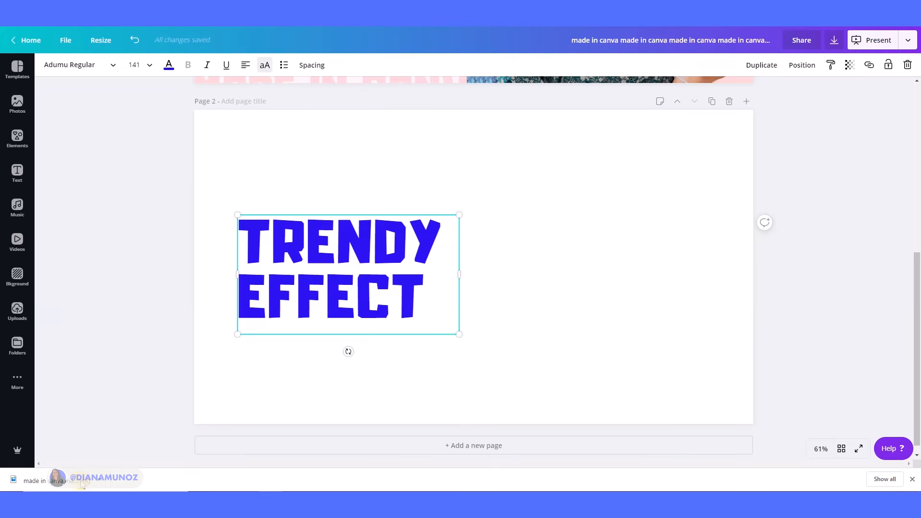
Upload the downloaded TRENDY EFFECT PNG into the uploads library.
left_click_drag(48, 485, 212, 293)
scroll(130, 430, "up", 7)
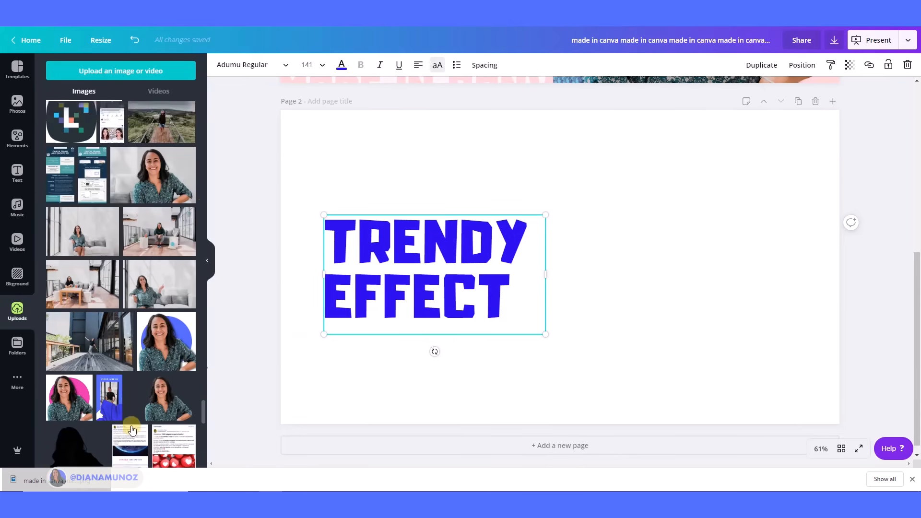
left_click_drag(204, 401, 229, 206)
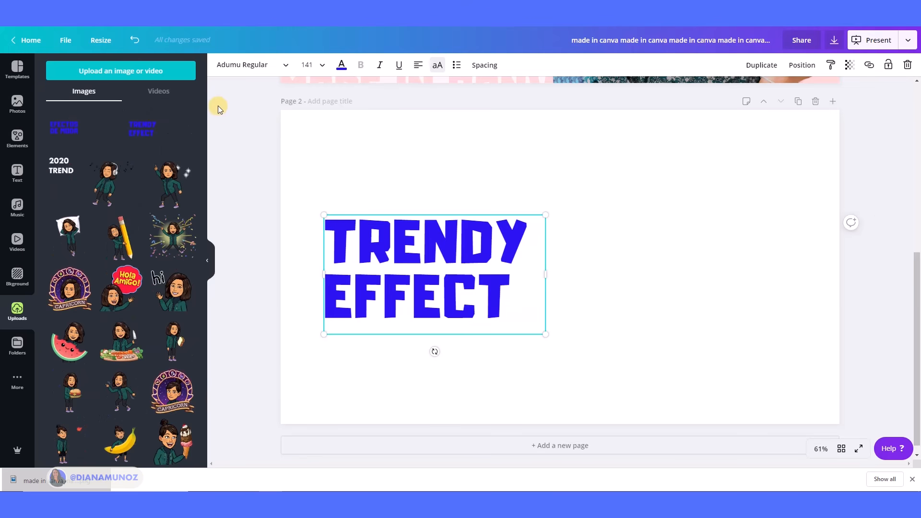
left_click_drag(54, 486, 106, 246)
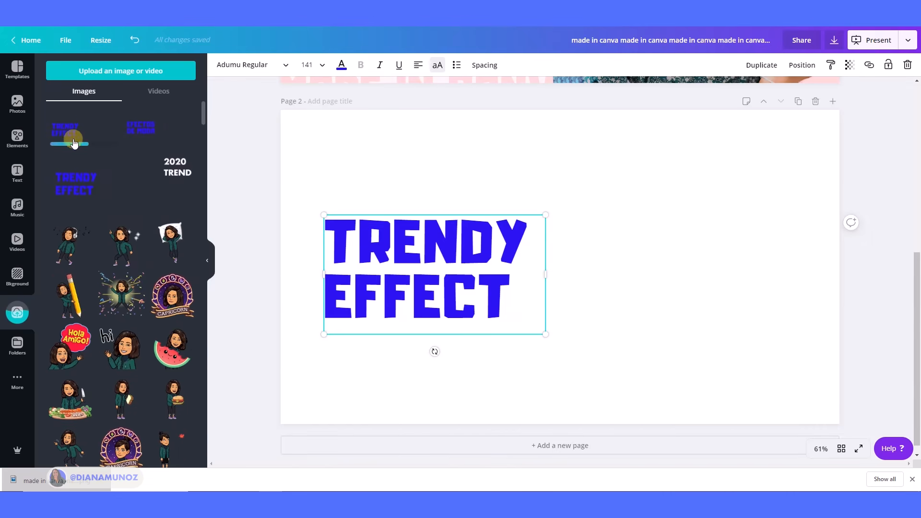
Delete page 2 and remove the editable TRENDY EFFECT text box from the title slide.
left_click(816, 101)
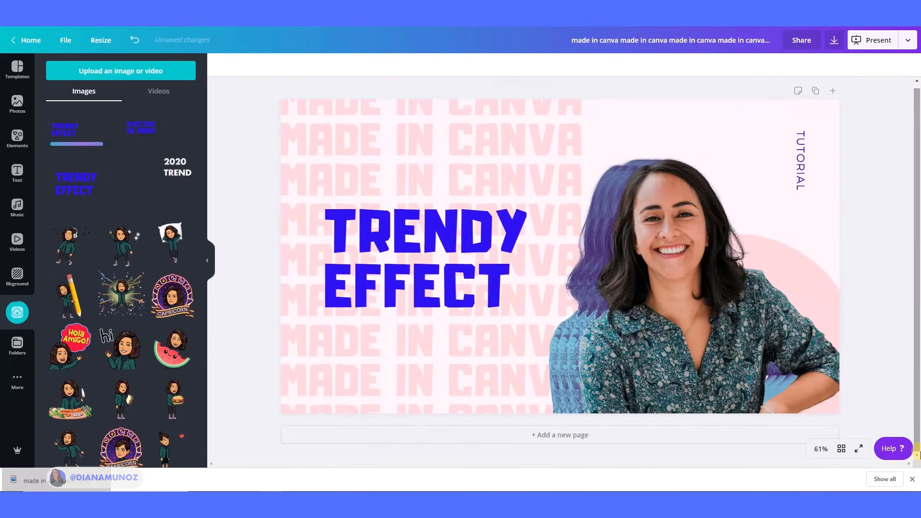
left_click(913, 479)
left_click(386, 253)
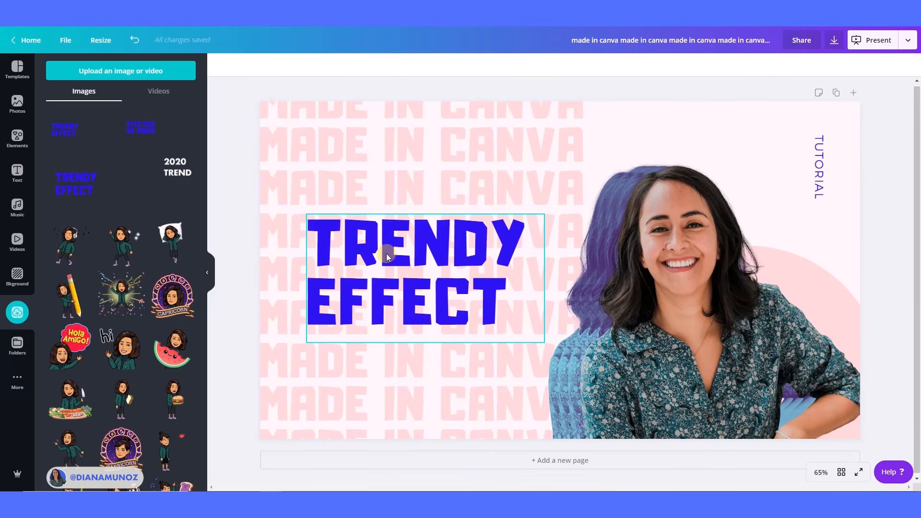
left_click(907, 65)
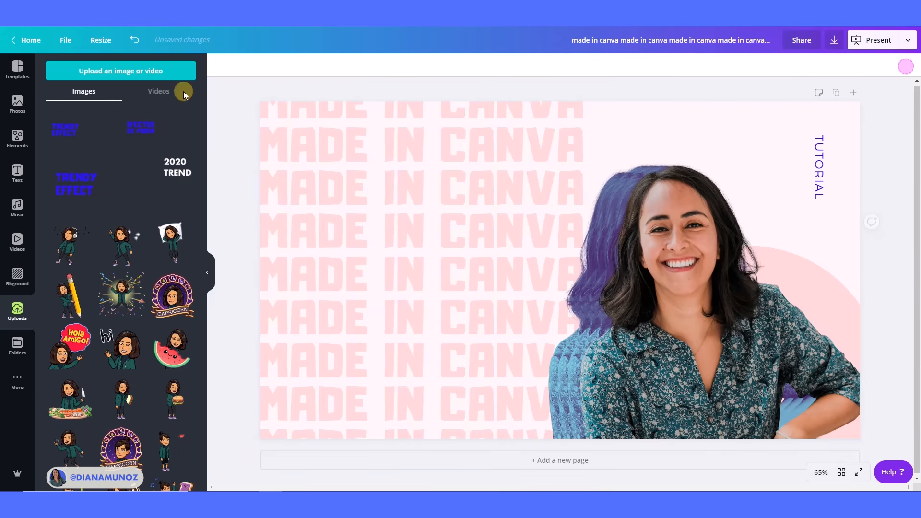
Add a full-page grid from Elements to the title slide and bring it to the front.
left_click(19, 137)
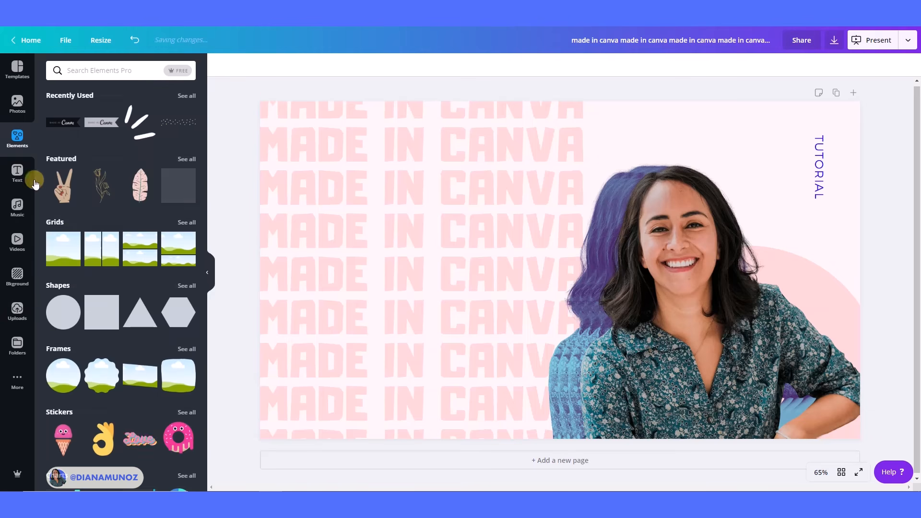
left_click(67, 240)
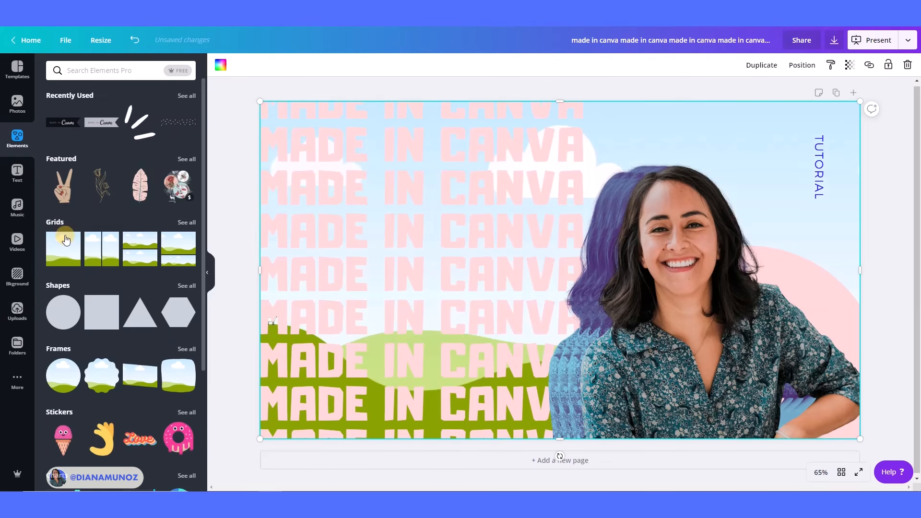
left_click(810, 68)
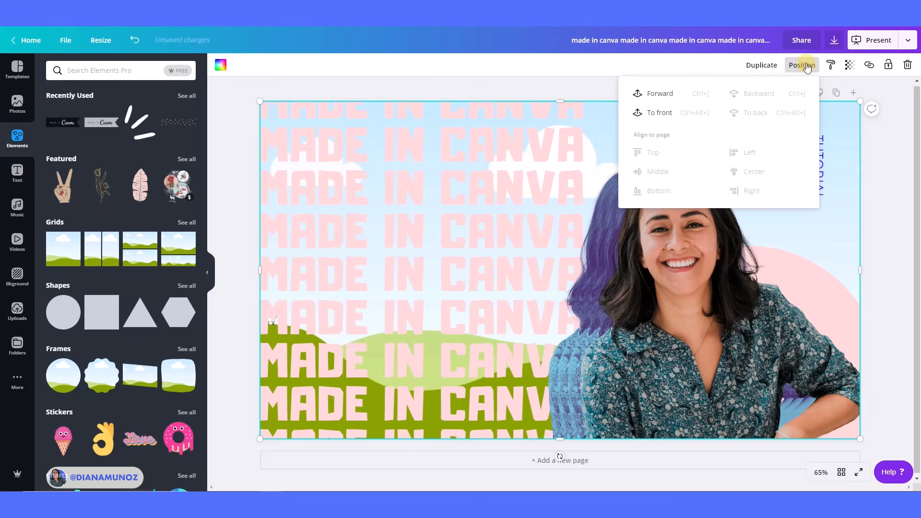
left_click(687, 112)
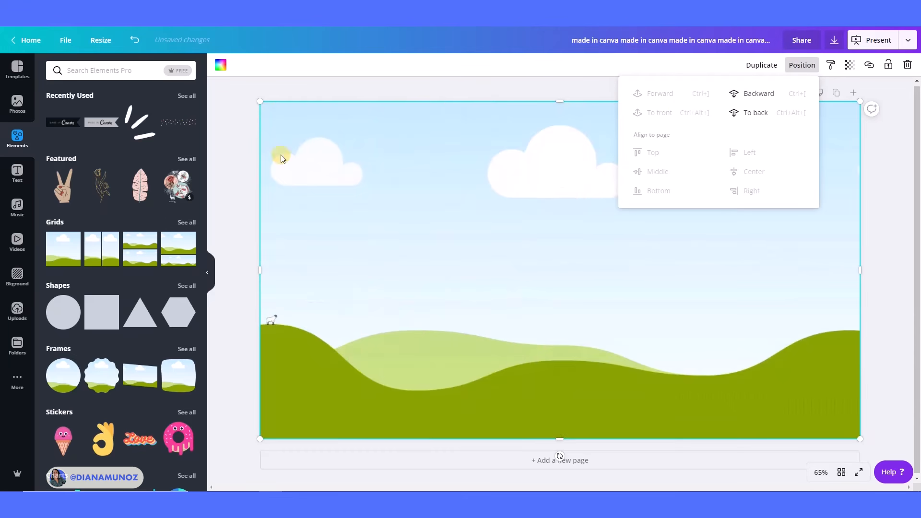
left_click(10, 311)
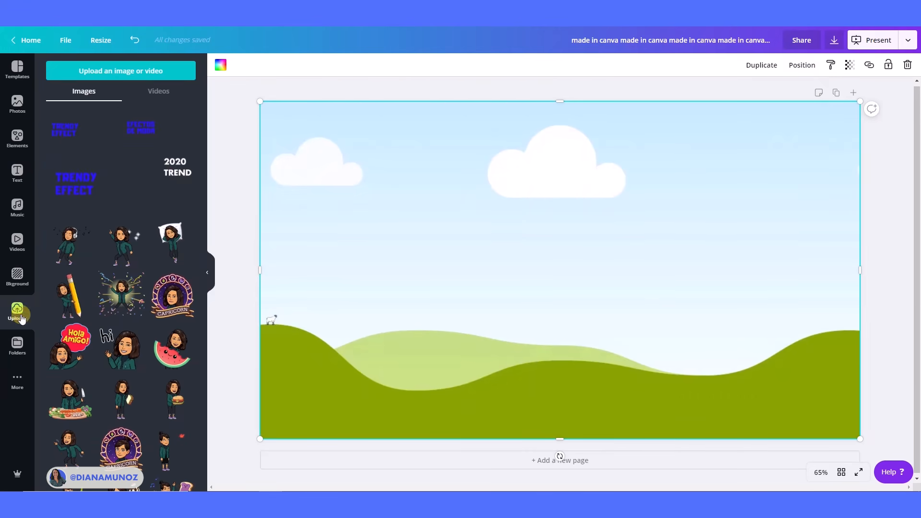
Place the uploaded TRENDY EFFECT PNG into the grid on the title slide.
left_click_drag(71, 130, 321, 159)
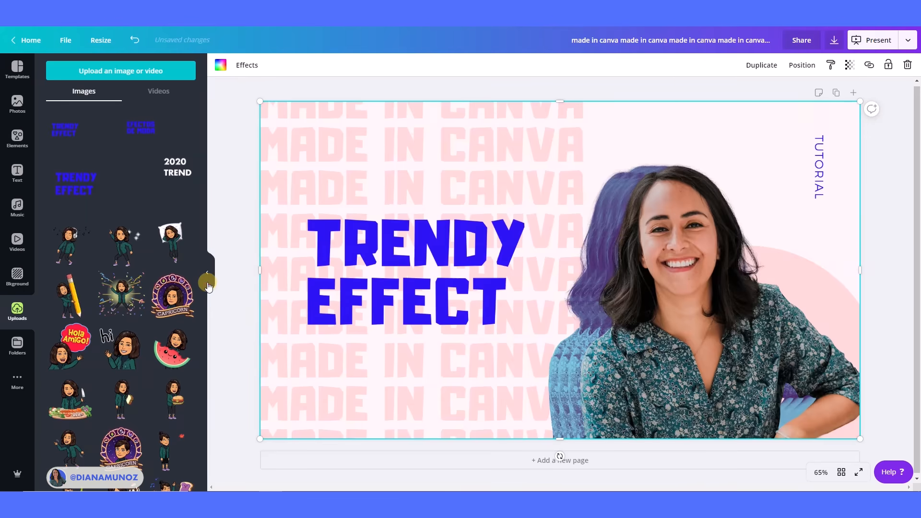
left_click(210, 274)
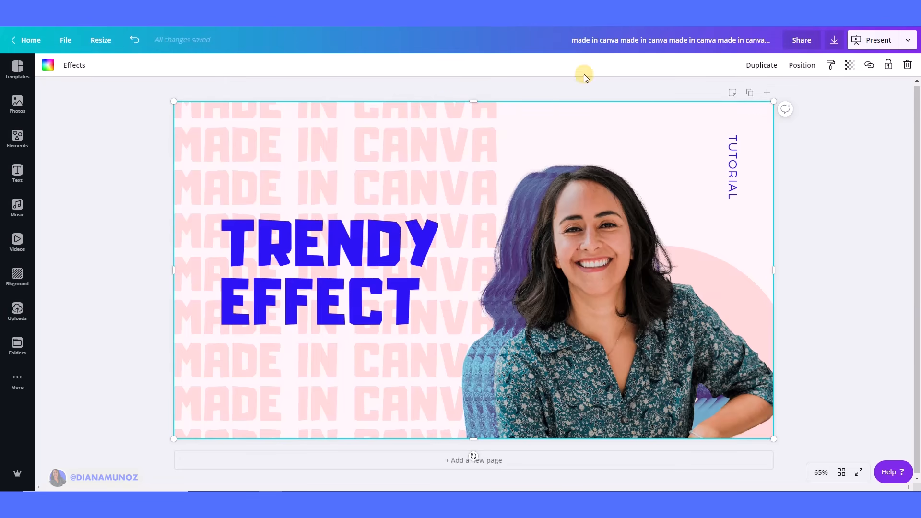
Open the image effects and preview the Bad TV styles, choosing Retro and opening its settings.
left_click(74, 66)
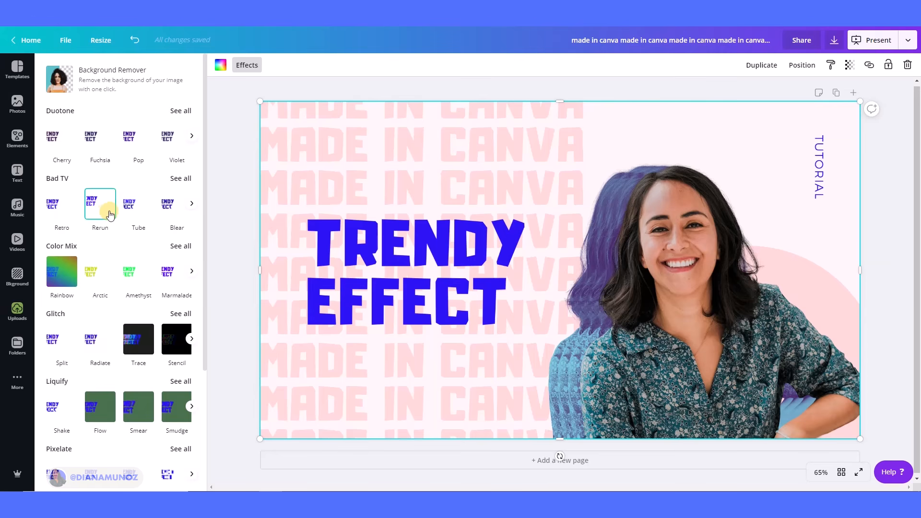
left_click(61, 210)
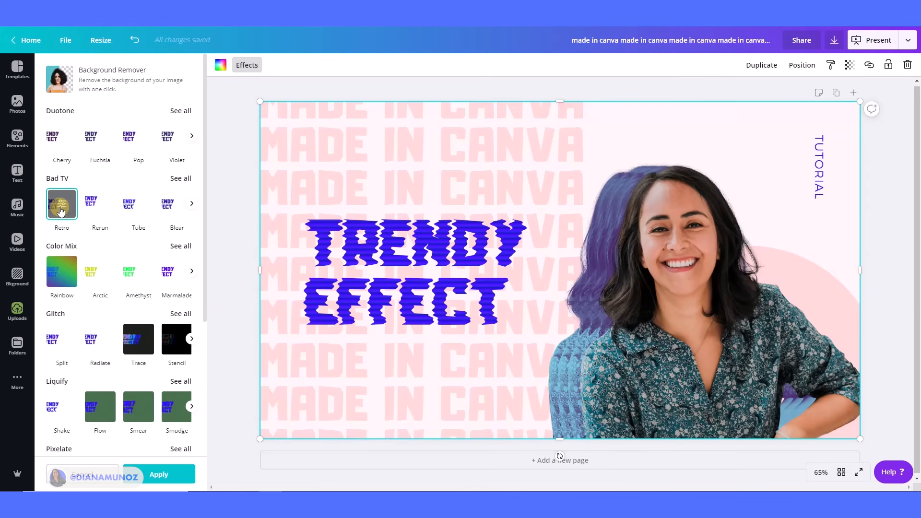
left_click(97, 209)
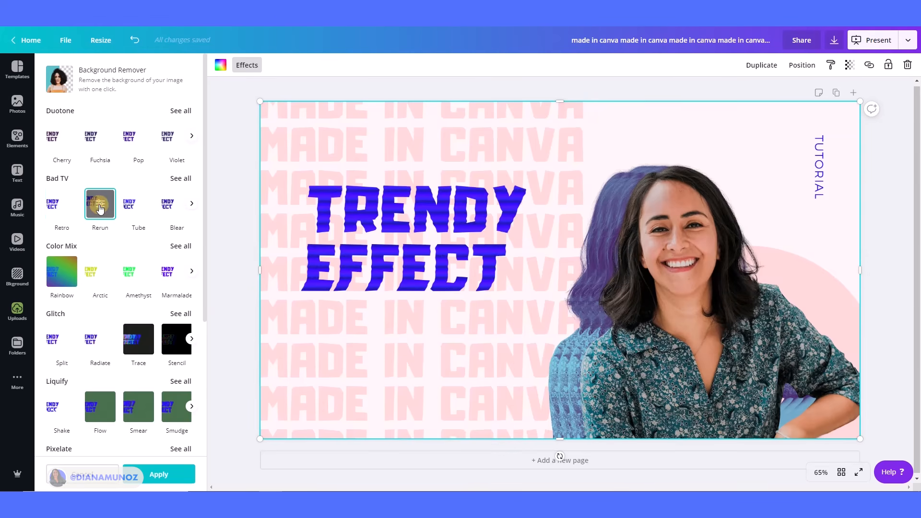
left_click(129, 208)
left_click(176, 204)
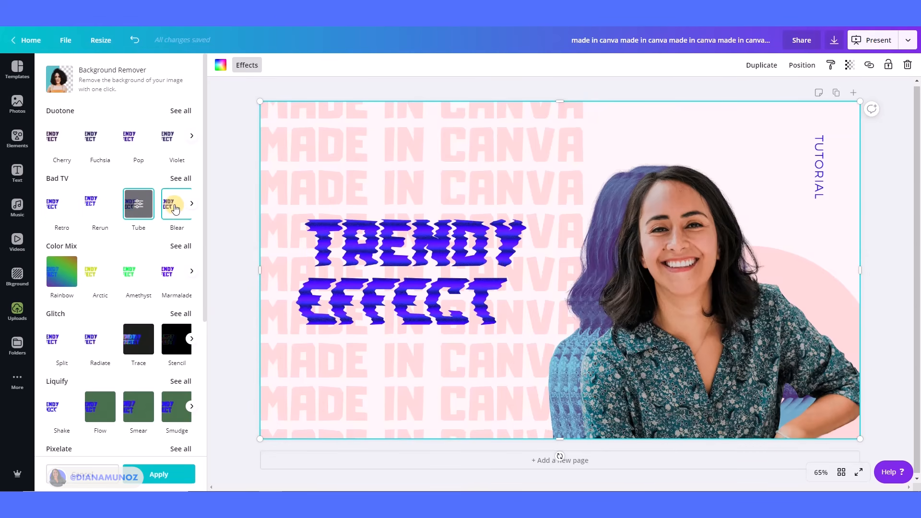
left_click(51, 205)
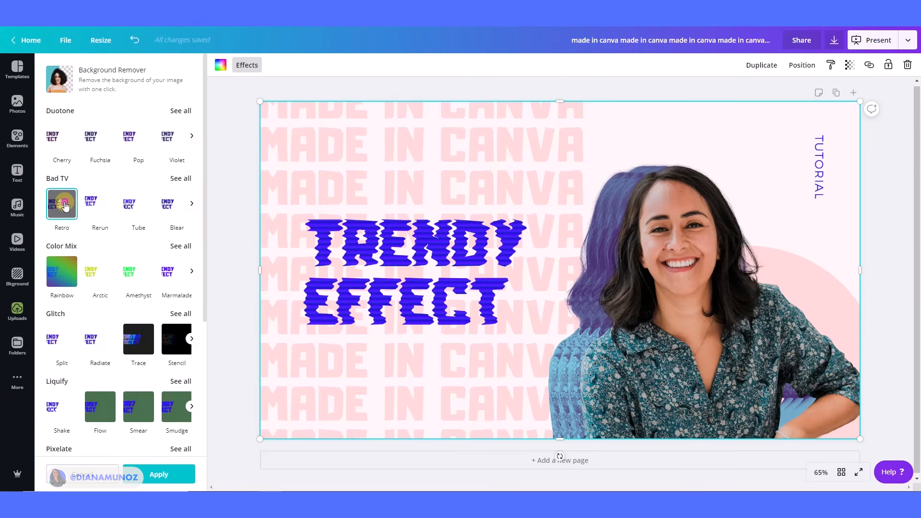
left_click(65, 206)
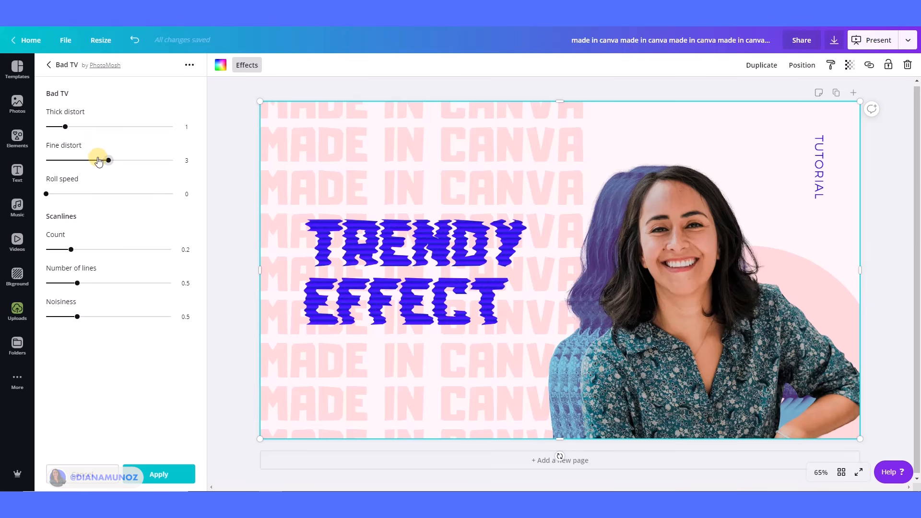
Set Retro's Thick distort to 0.3, Fine distort 0.6, Count 0.15, Number of lines 0.3, Noisiness 0.67, and apply.
left_click_drag(105, 160, 68, 164)
left_click_drag(66, 128, 56, 127)
left_click_drag(71, 250, 65, 250)
left_click_drag(77, 283, 64, 284)
left_click_drag(77, 317, 88, 317)
left_click_drag(65, 161, 56, 161)
left_click_drag(57, 126, 50, 127)
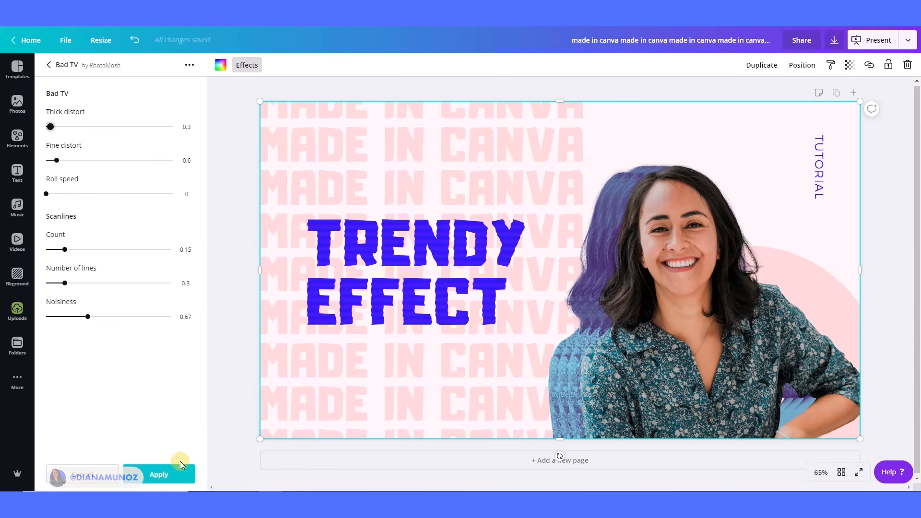
left_click(160, 475)
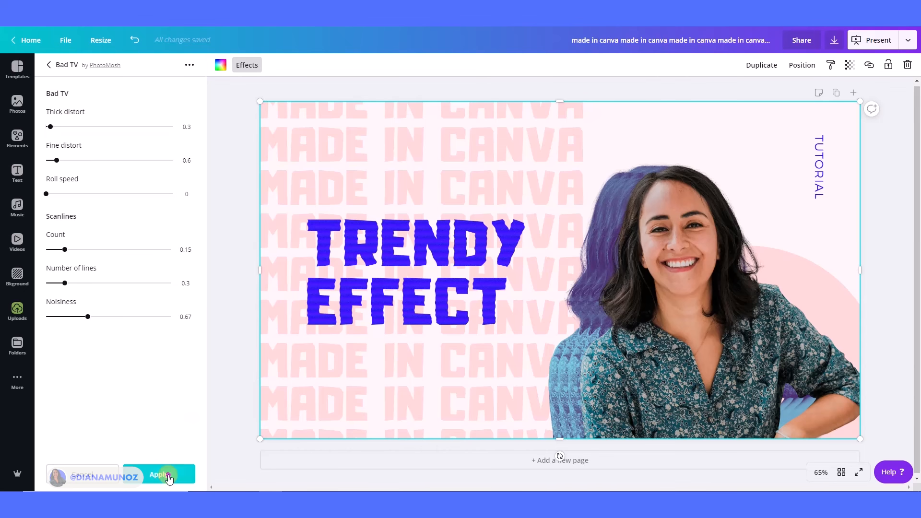
Enlarge the grid slightly past the page edges and nudge the TRENDY EFFECT image within it.
left_click(226, 292)
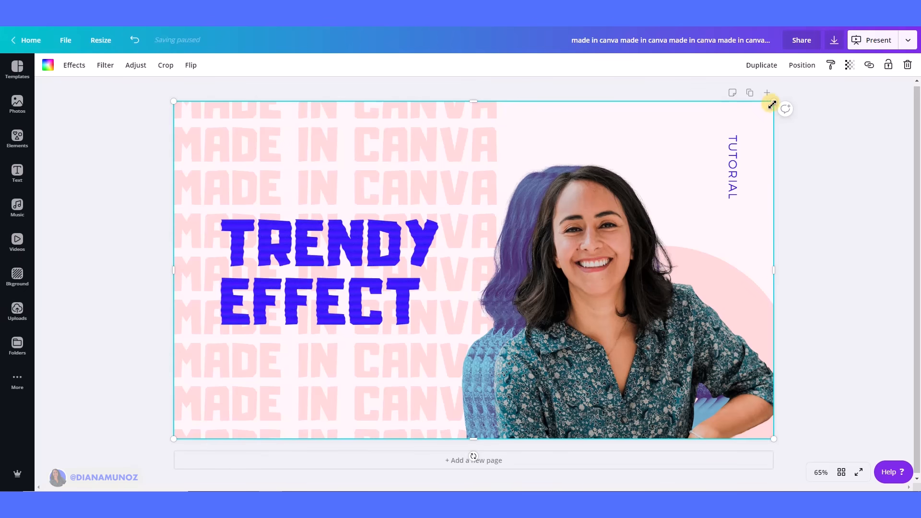
left_click_drag(776, 104, 794, 94)
left_click_drag(293, 284, 303, 282)
left_click(858, 332)
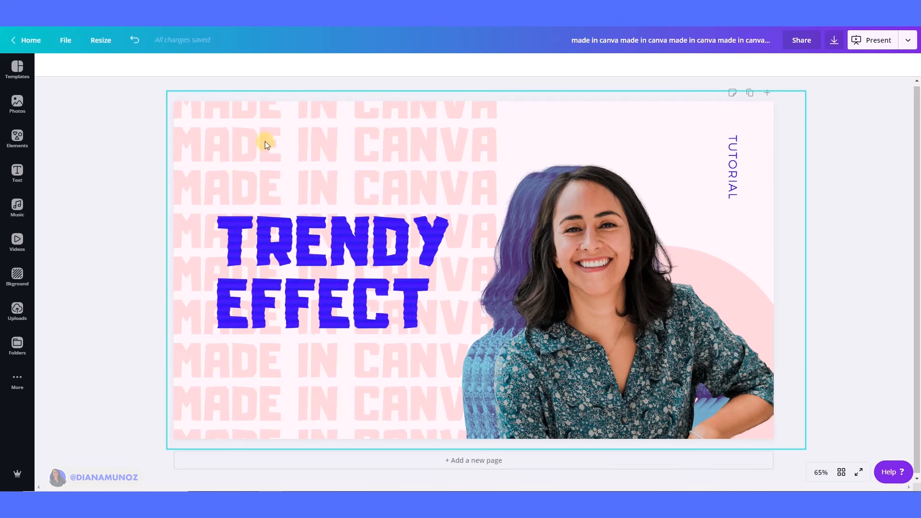
left_click(375, 131)
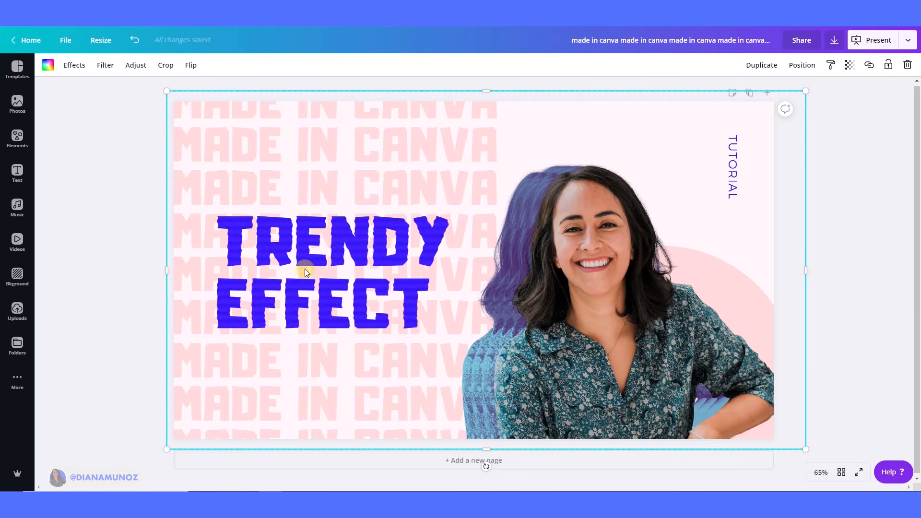
left_click(148, 236)
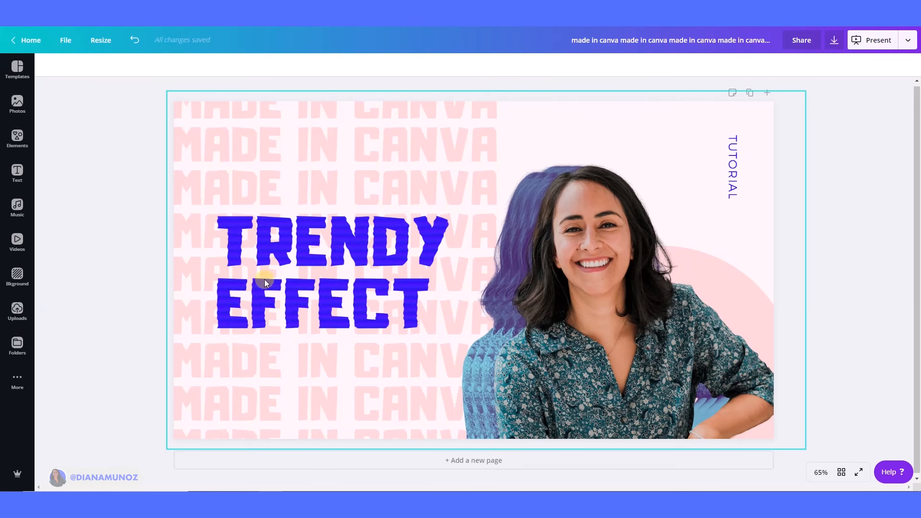